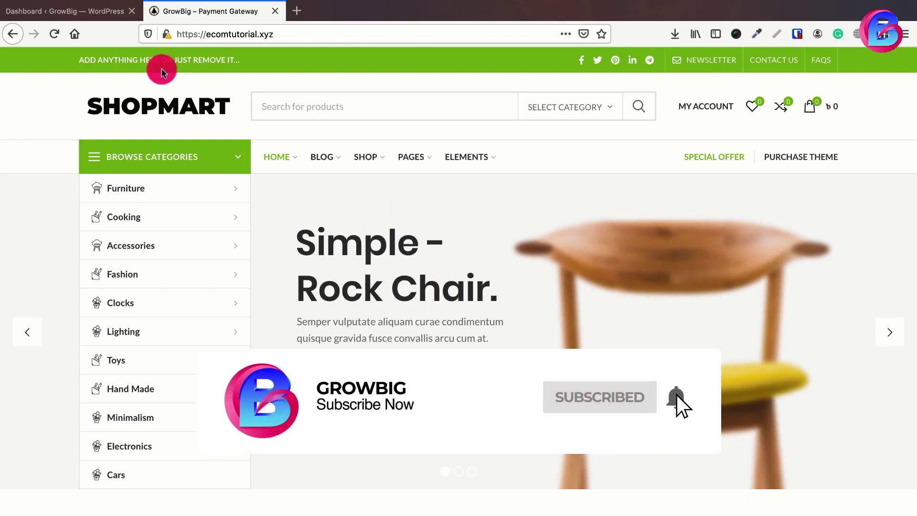
# - Switch from the ShopMart storefront tab to the WordPress admin Dashboard
pyautogui.click(102, 18)
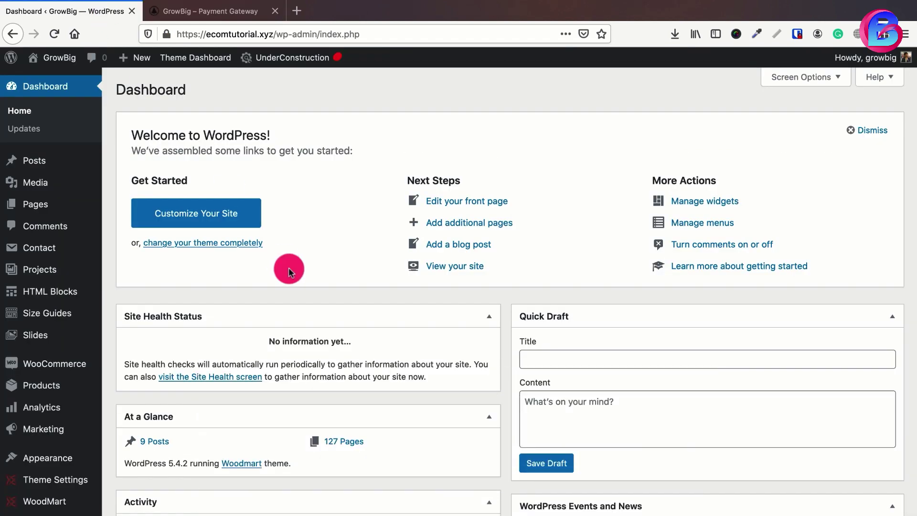
# - Search the plugin directory for 'bkash' and install the bKash WordPress Payment plugin
pyautogui.scroll(-5, 289, 268)
pyautogui.moveTo(75, 367)
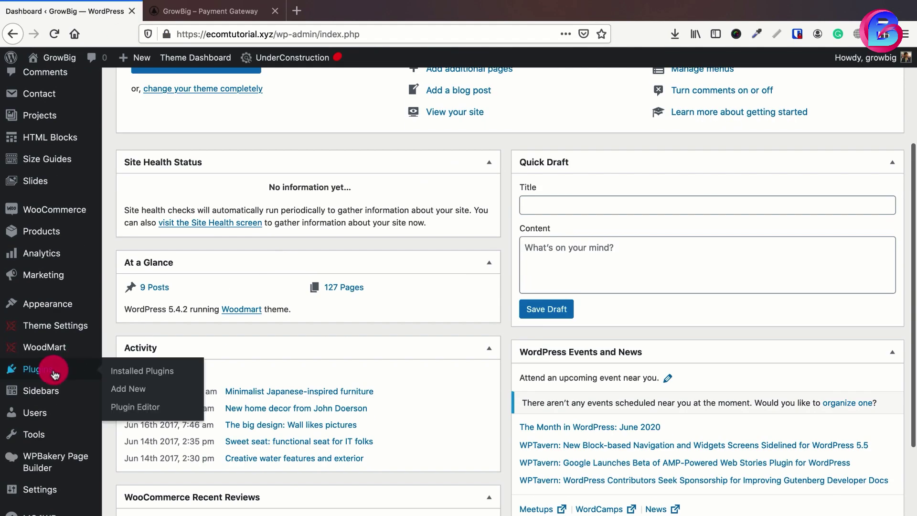
pyautogui.click(134, 392)
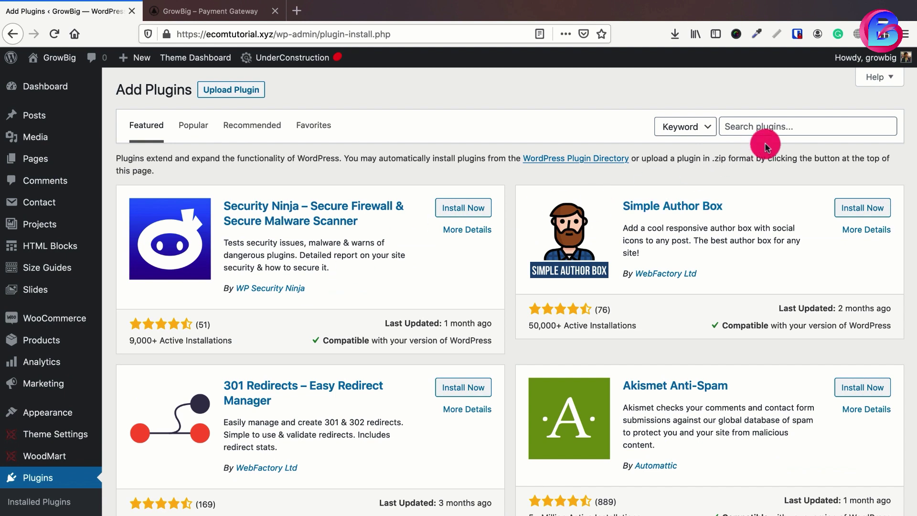
pyautogui.click(758, 126)
pyautogui.write('bkash wordpress payment')
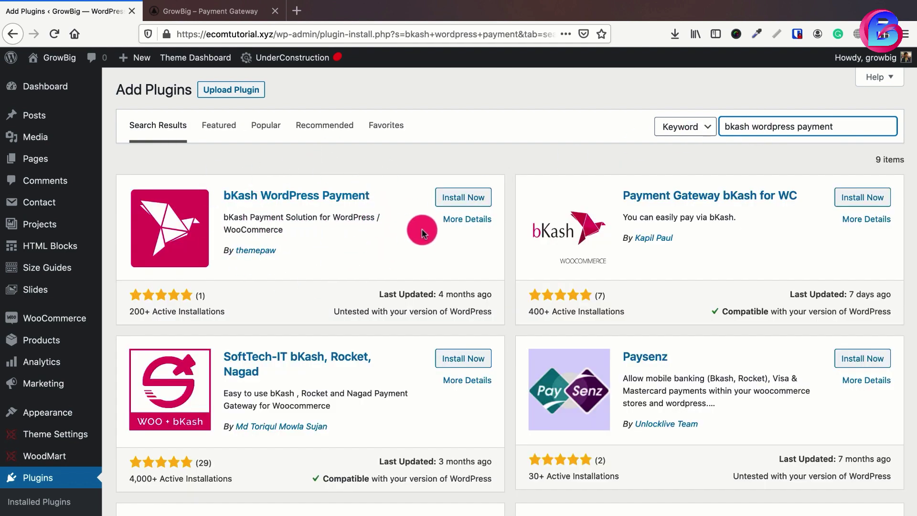
pyautogui.click(460, 206)
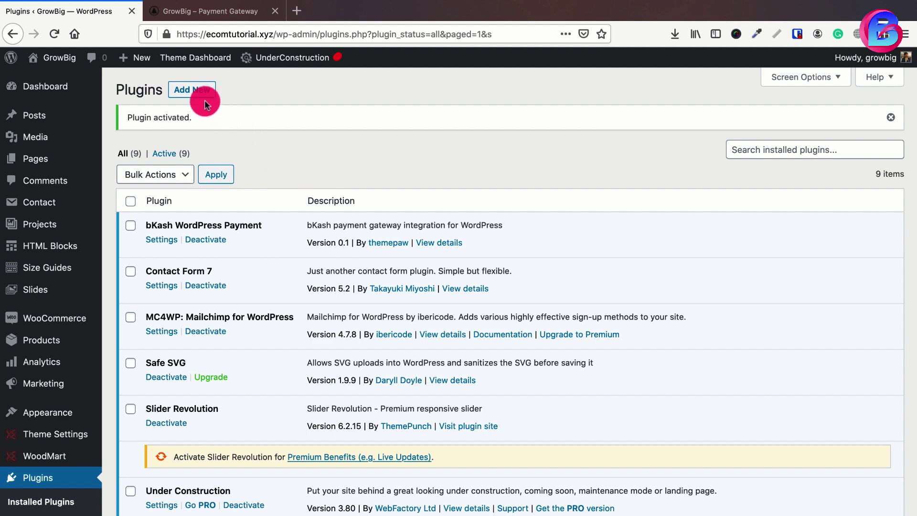
# - Search plugins for 'dc', then install and activate DC Nagad Payment
pyautogui.click(193, 90)
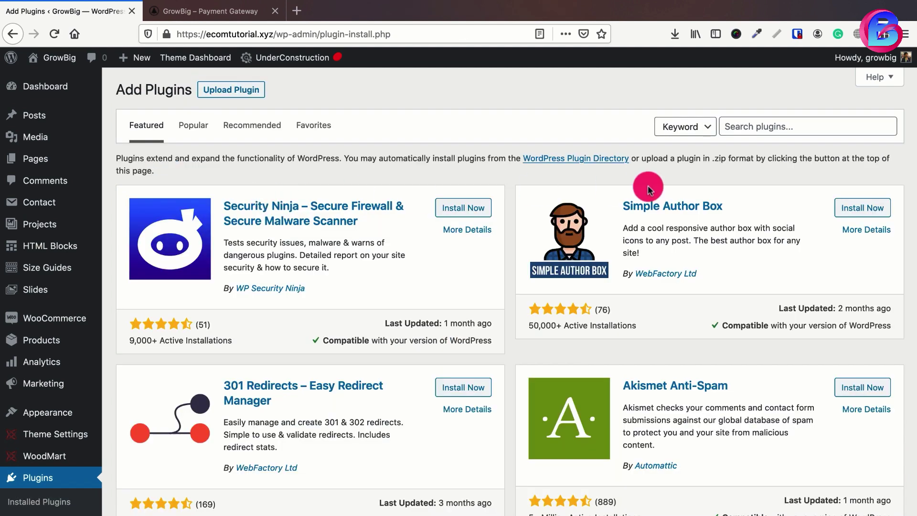
pyautogui.click(730, 128)
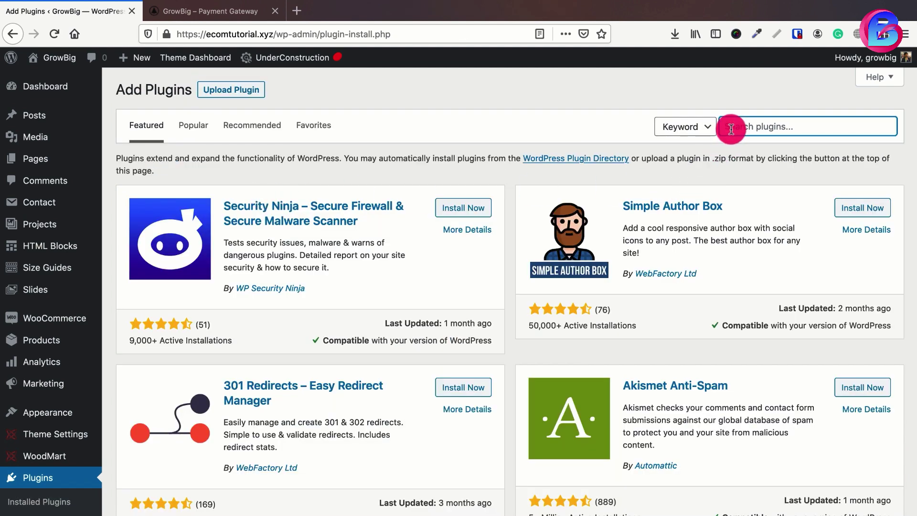
pyautogui.write('dc nagad')
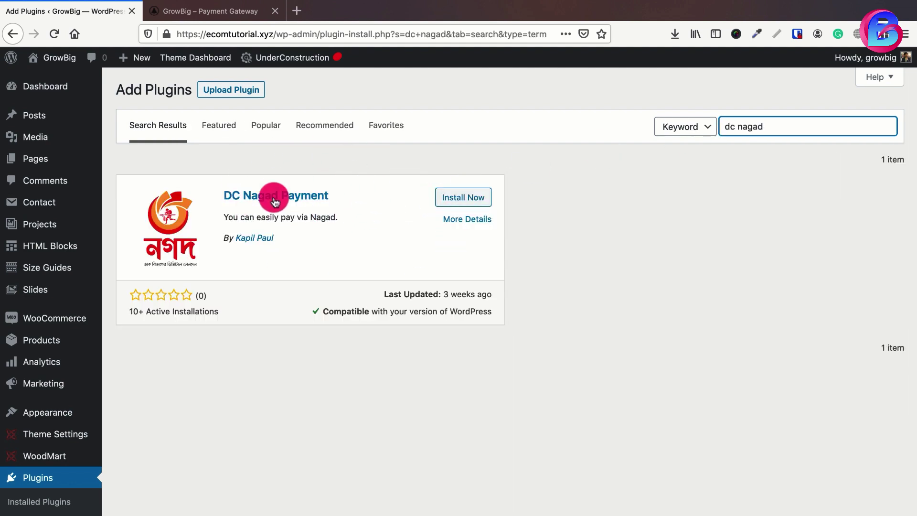
pyautogui.click(461, 198)
pyautogui.click(461, 202)
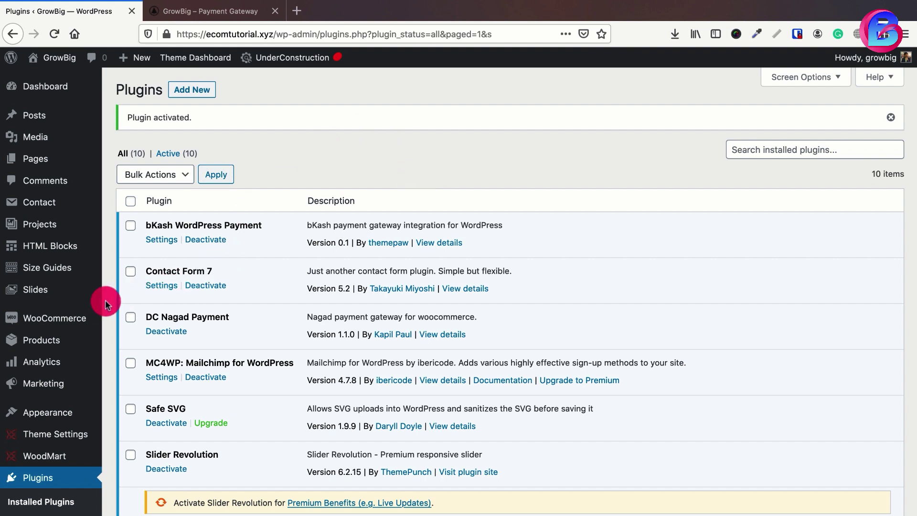
# - Enable bKash in WooCommerce's Payments settings and open its setup page
pyautogui.moveTo(65, 318)
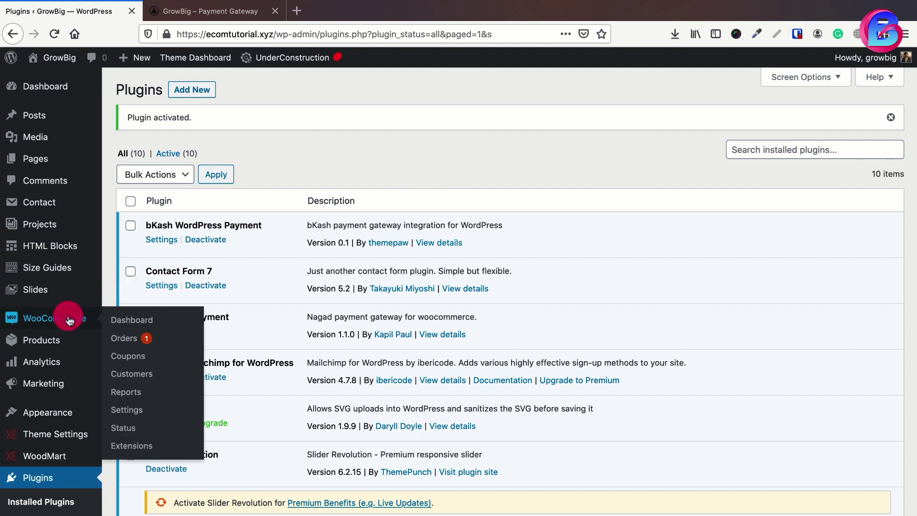
pyautogui.click(126, 408)
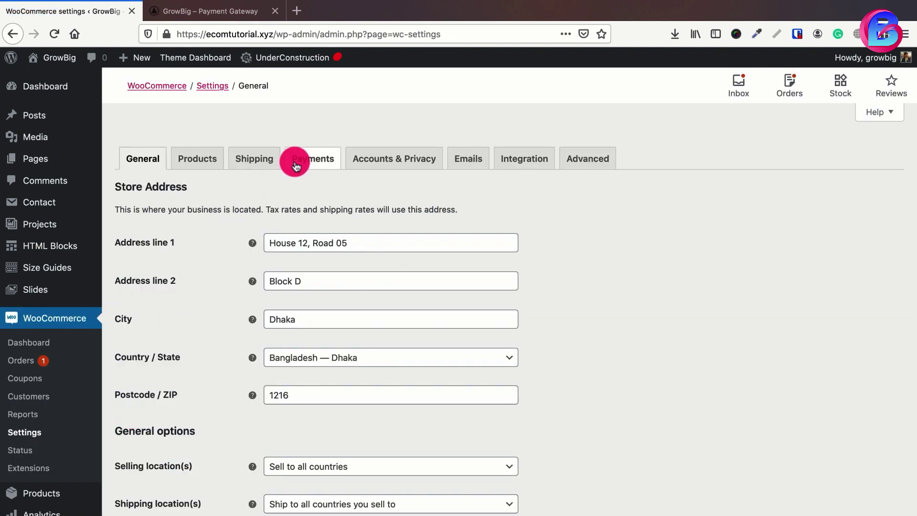
pyautogui.click(298, 158)
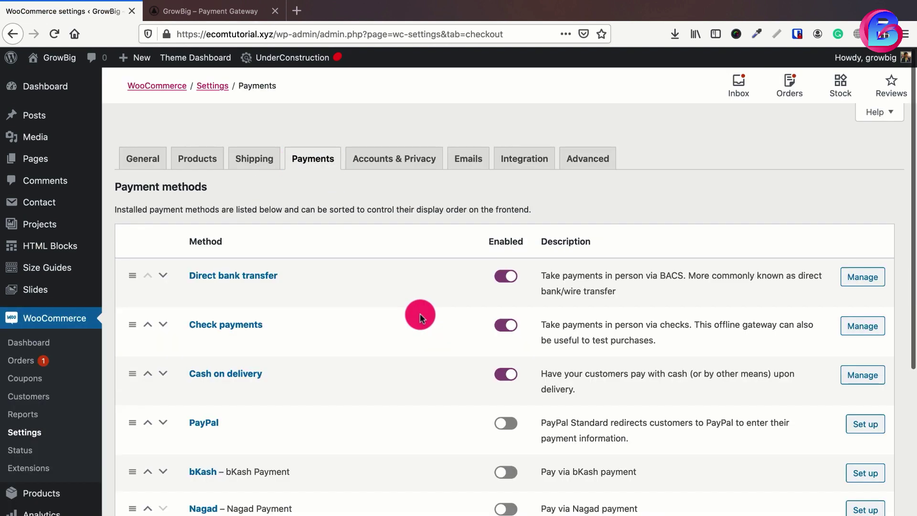
pyautogui.scroll(-3, 420, 313)
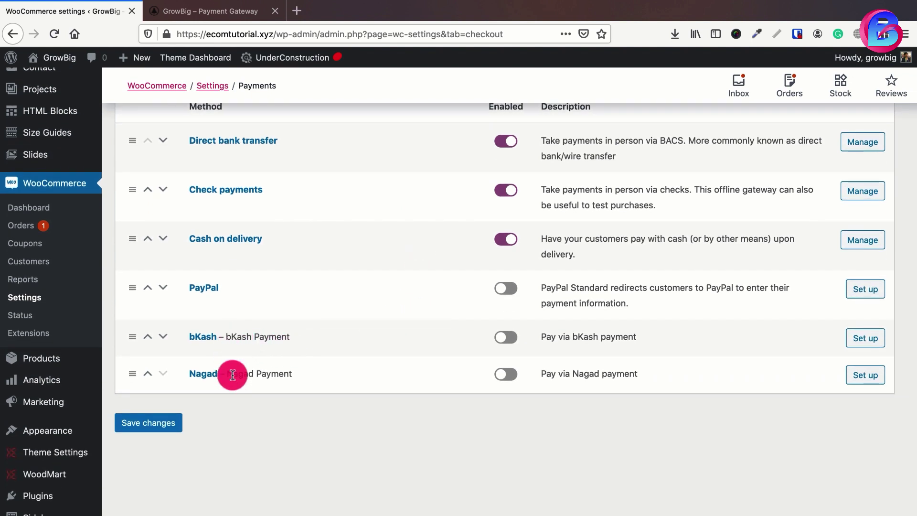
pyautogui.click(506, 337)
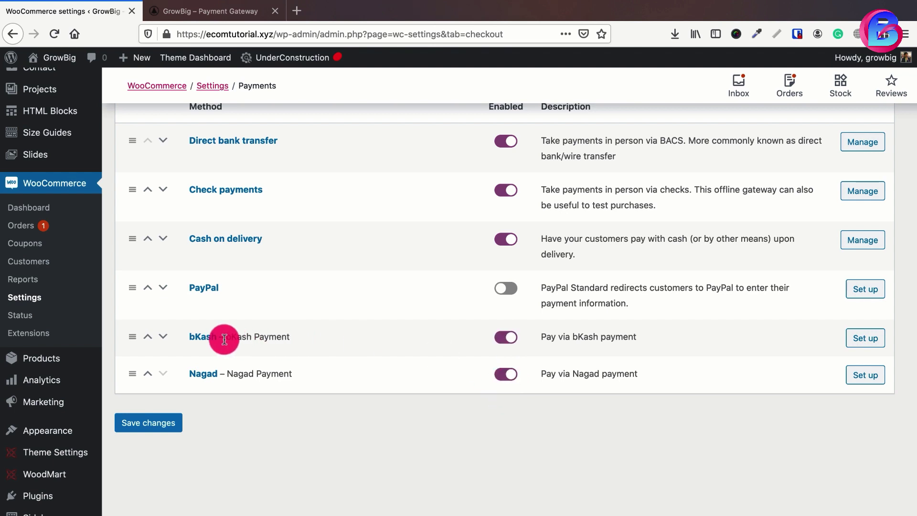
pyautogui.click(864, 338)
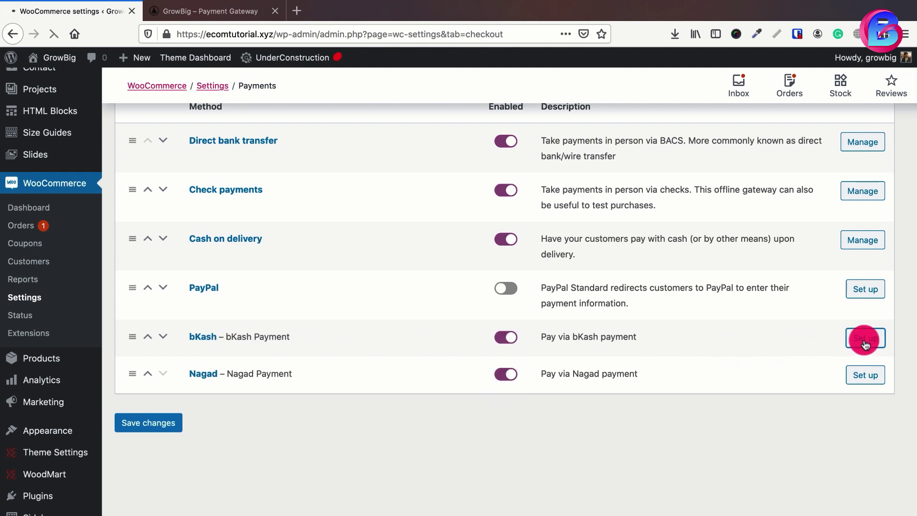
# - Review the bKash Payment title and description, briefly checking the storefront tab
pyautogui.scroll(-1, 395, 339)
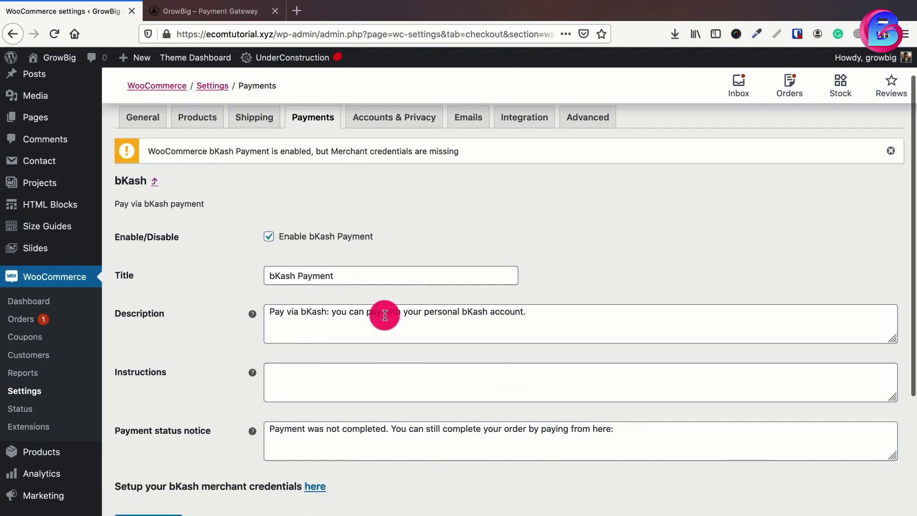
pyautogui.click(343, 275)
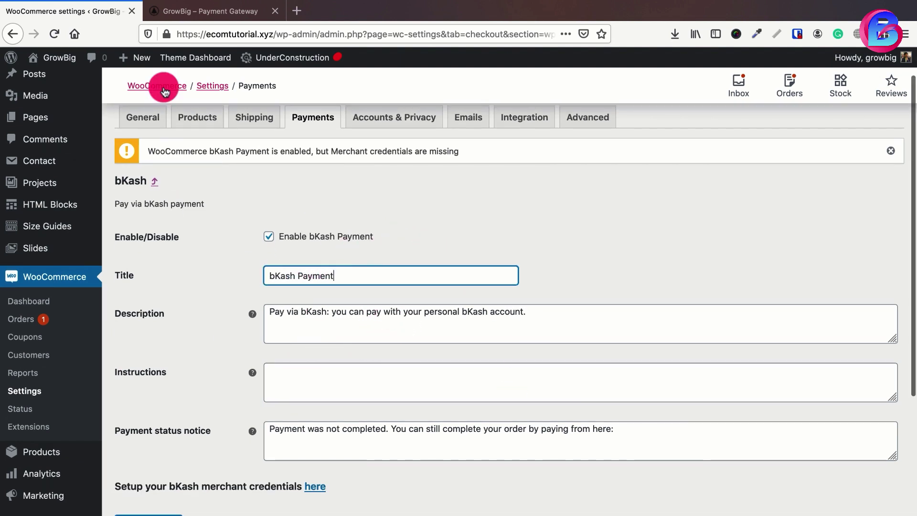
pyautogui.click(210, 11)
pyautogui.click(117, 11)
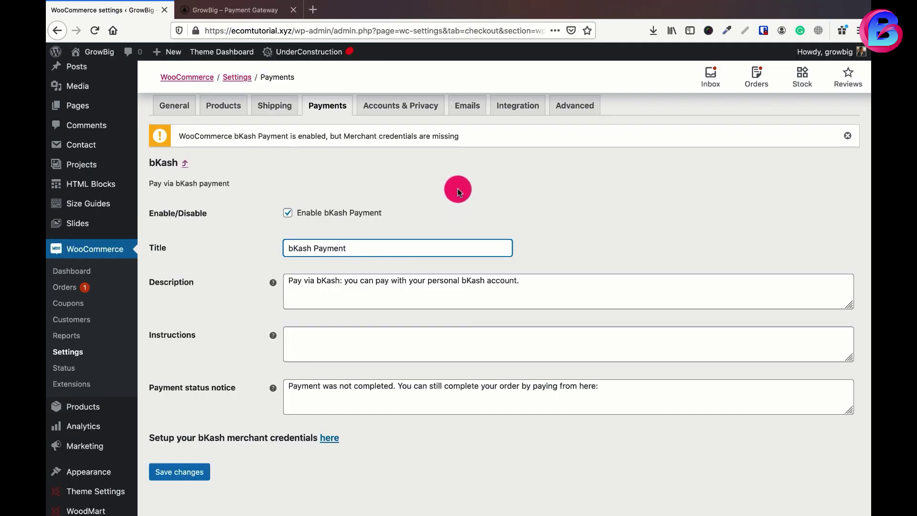
pyautogui.scroll(-5, 283, 221)
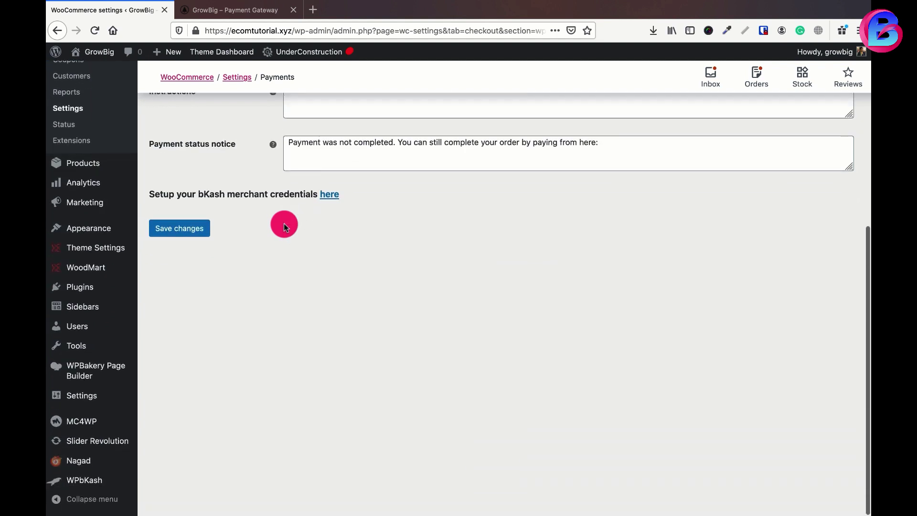
pyautogui.moveTo(79, 480)
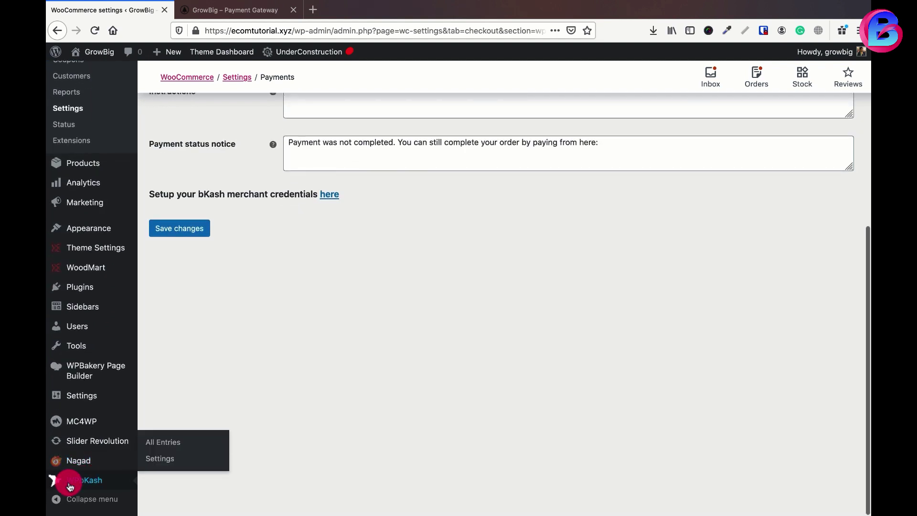
# - Open WPbKash Settings and inspect the empty App Key, App Secret and Username fields
pyautogui.click(158, 461)
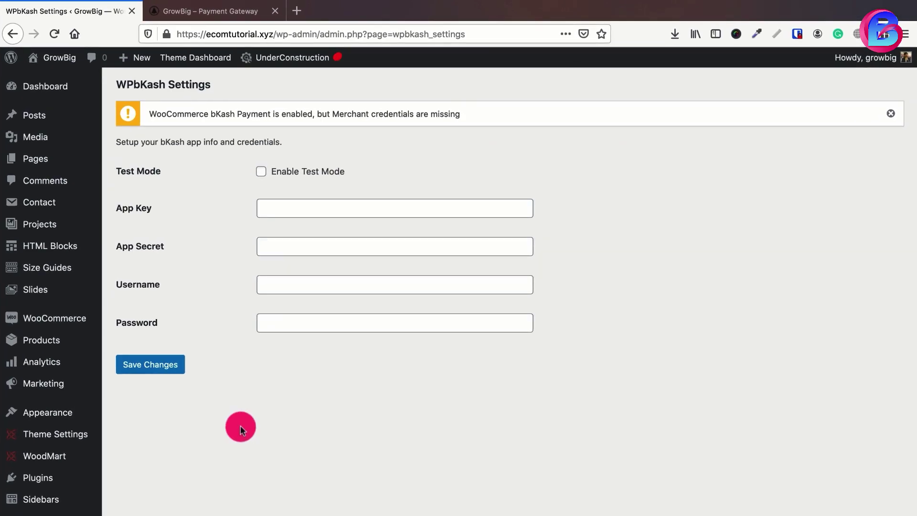
pyautogui.click(284, 211)
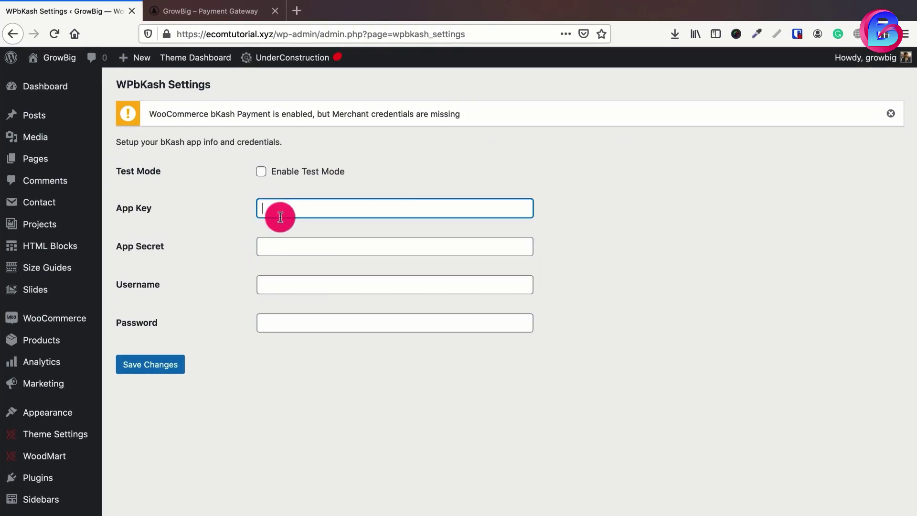
pyautogui.click(287, 247)
pyautogui.click(281, 286)
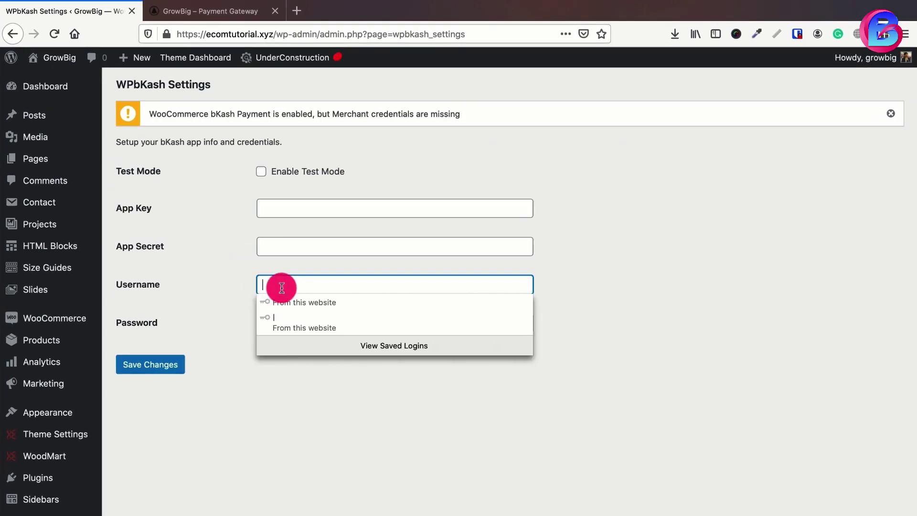
pyautogui.click(245, 327)
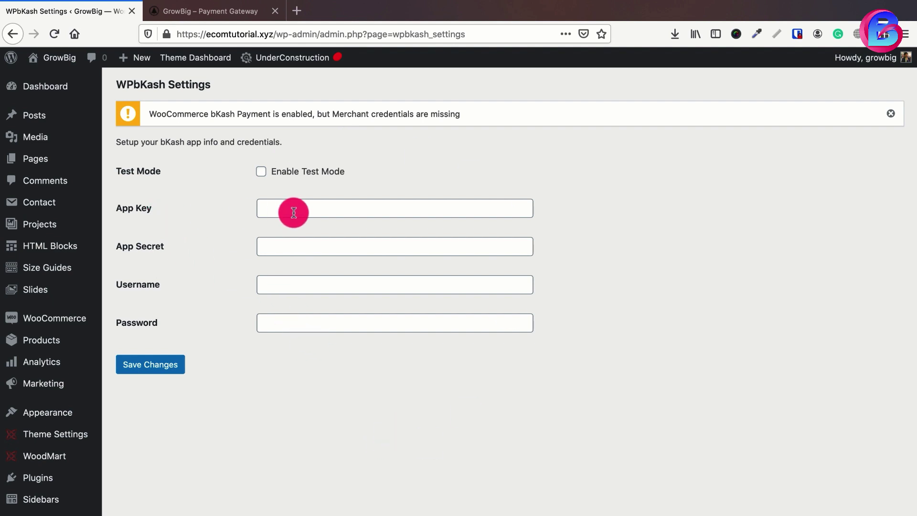
# - Turn on bKash test mode, briefly glancing at the storefront tab
pyautogui.click(260, 171)
pyautogui.click(211, 12)
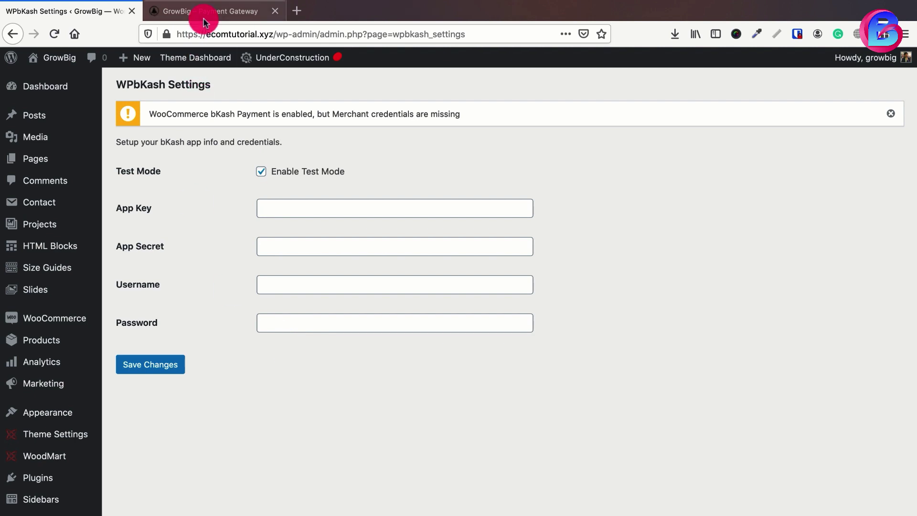
pyautogui.click(62, 14)
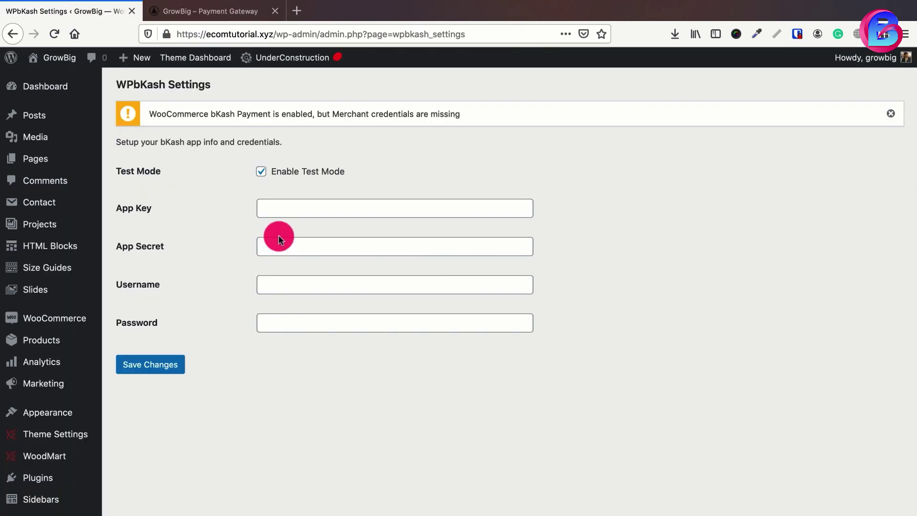
# - Fill in the bKash App Key, App Secret, username and password, then save the settings
pyautogui.click(278, 208)
pyautogui.write('sadfdsafkl')
pyautogui.press('Tab')
pyautogui.write('lkasdflk')
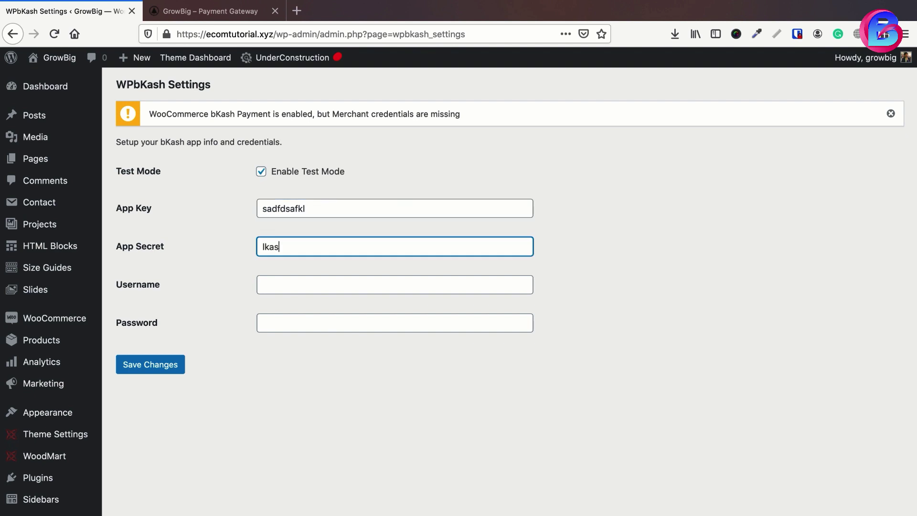
pyautogui.press('Tab')
pyautogui.write('alksdjfklas')
pyautogui.press('Tab')
pyautogui.write('asdfjklasd')
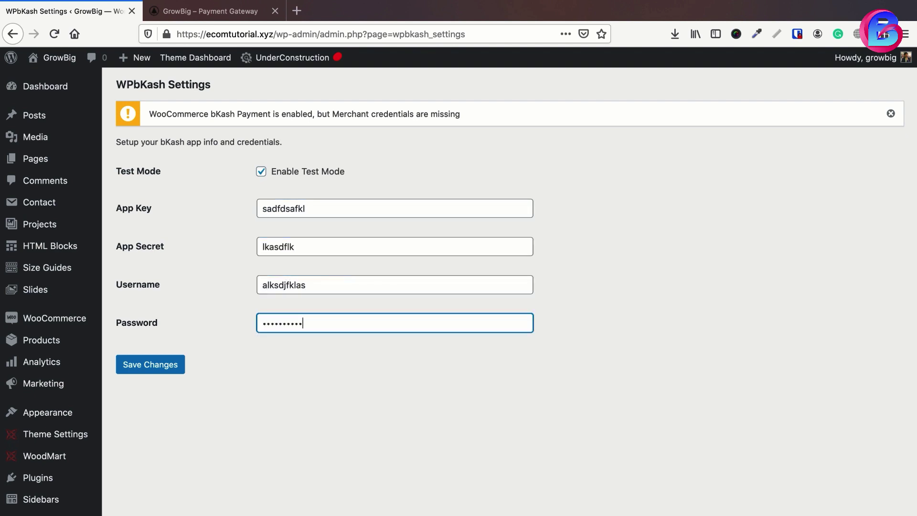
pyautogui.click(148, 368)
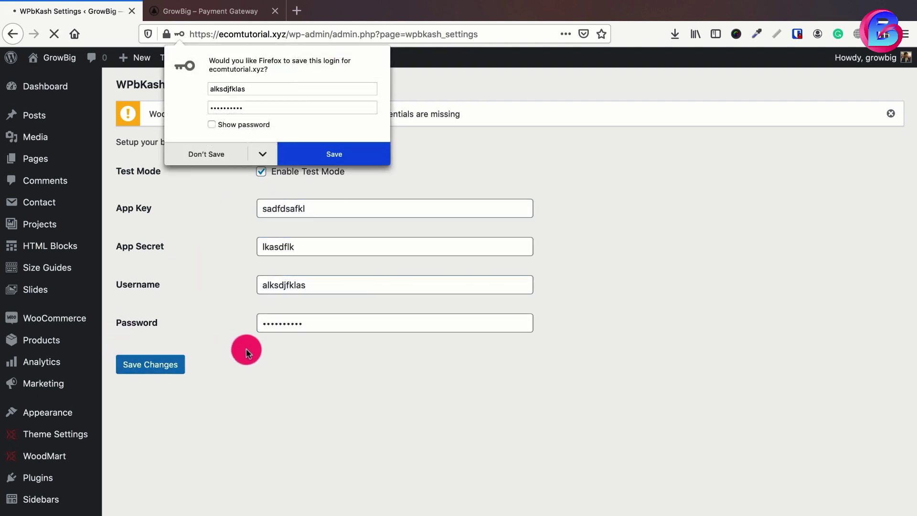
pyautogui.click(243, 261)
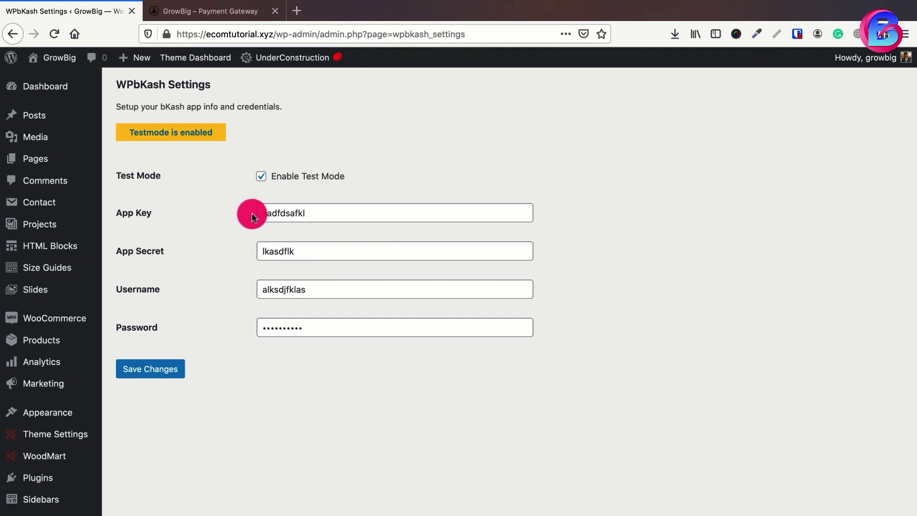
pyautogui.click(261, 176)
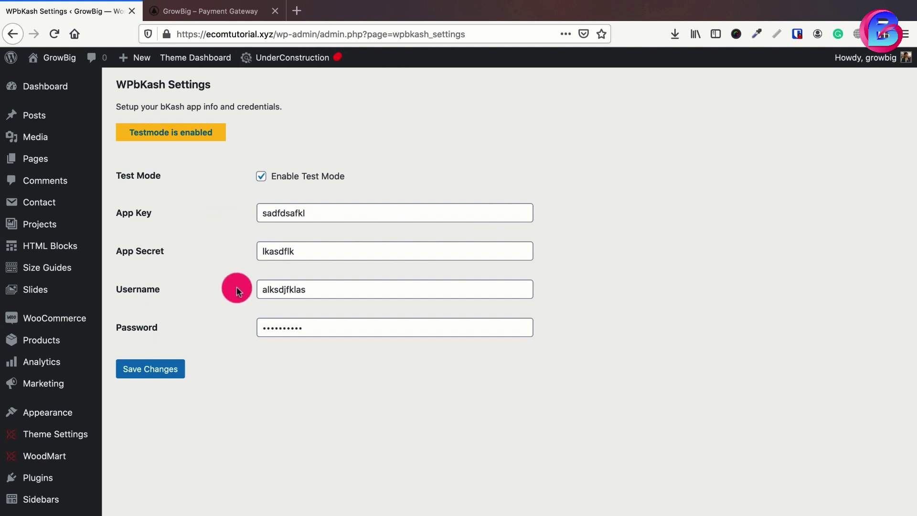
pyautogui.scroll(-3, 204, 222)
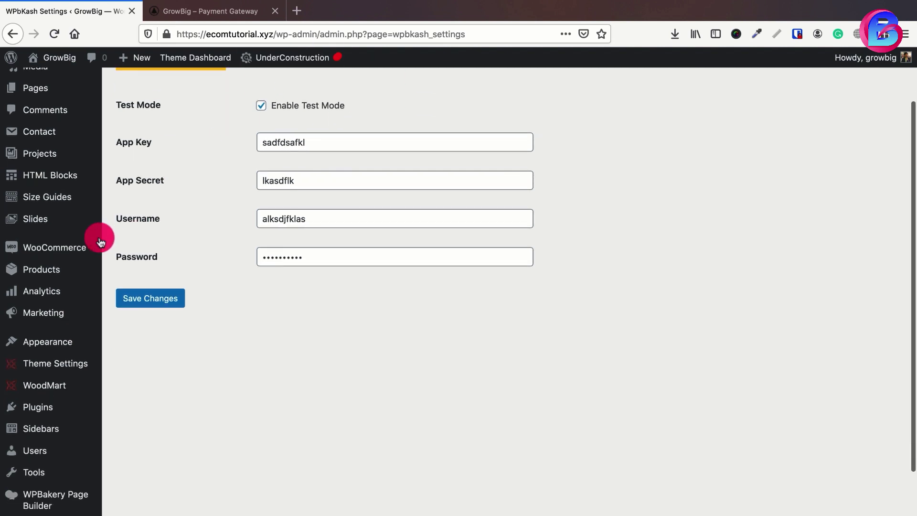
# - Enable the Nagad gateway in WooCommerce Payments and open its settings
pyautogui.moveTo(85, 251)
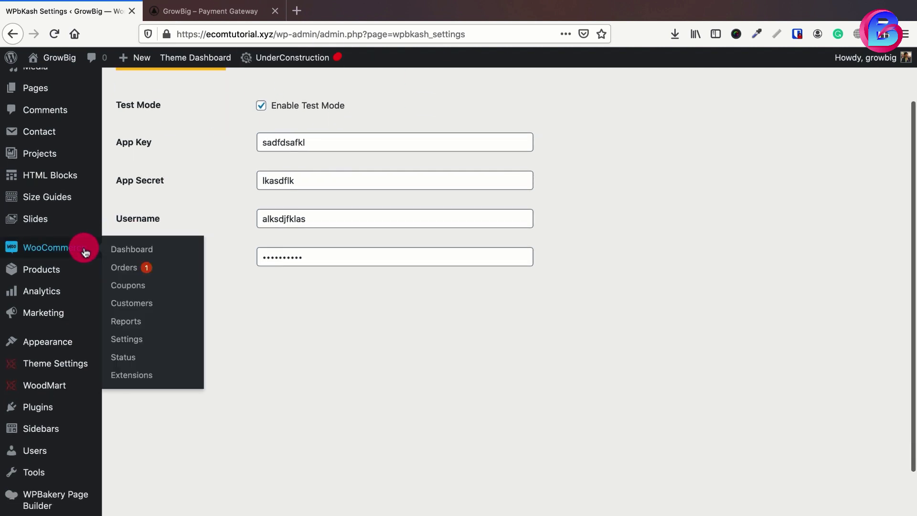
pyautogui.click(127, 340)
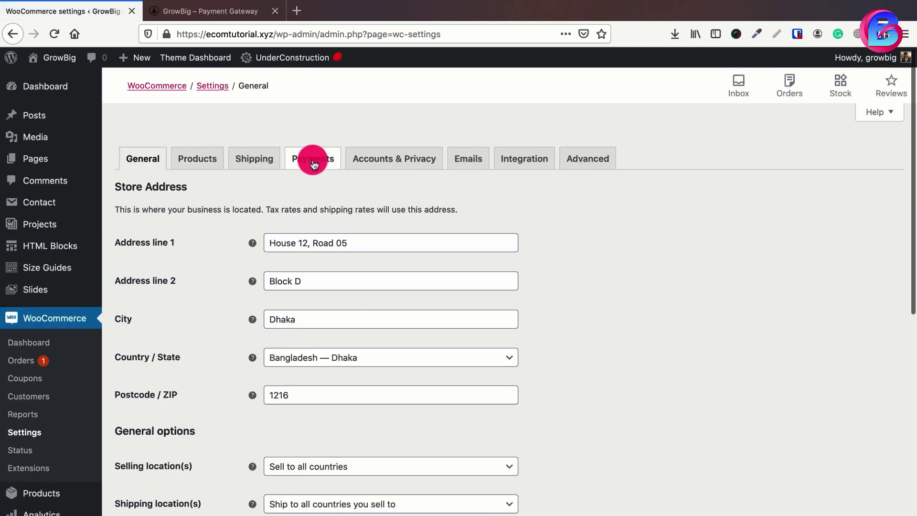
pyautogui.click(311, 159)
pyautogui.scroll(-7, 328, 333)
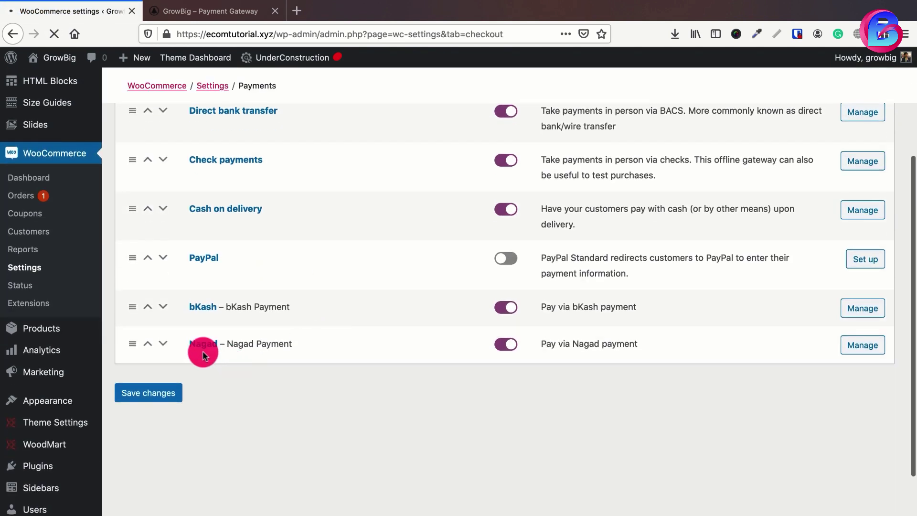
pyautogui.click(510, 346)
pyautogui.click(857, 352)
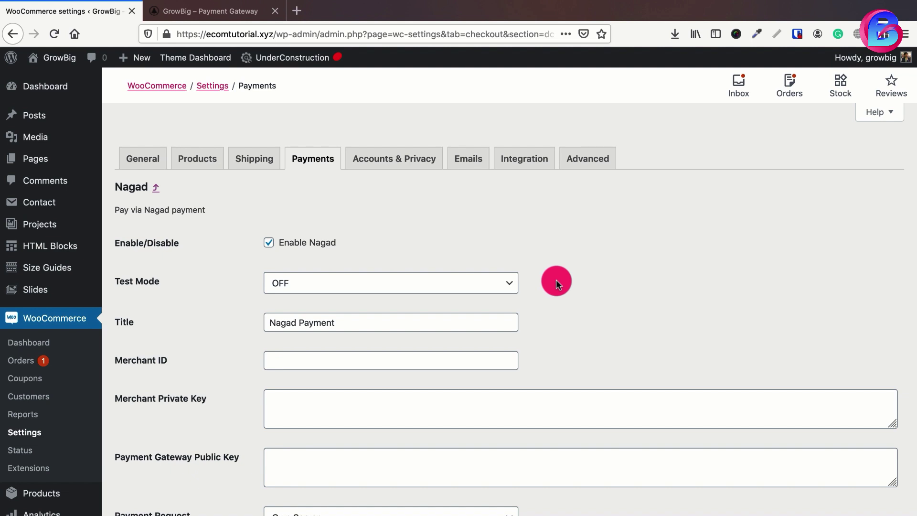
# - Set Nagad Test Mode to ON
pyautogui.scroll(-3, 555, 282)
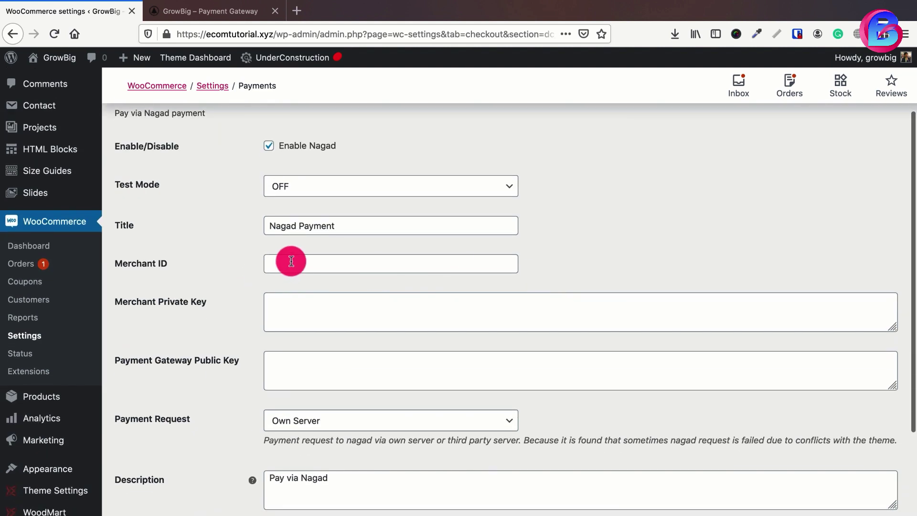
pyautogui.click(288, 264)
pyautogui.click(312, 314)
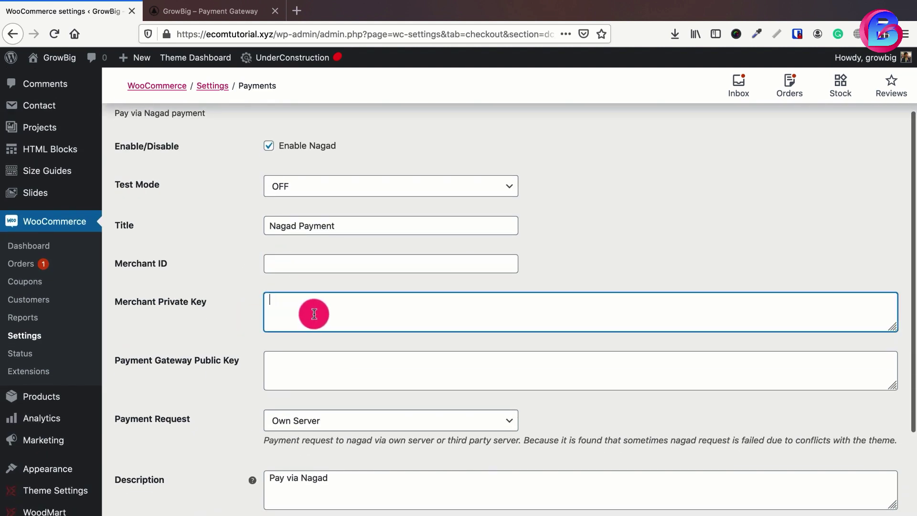
pyautogui.click(322, 366)
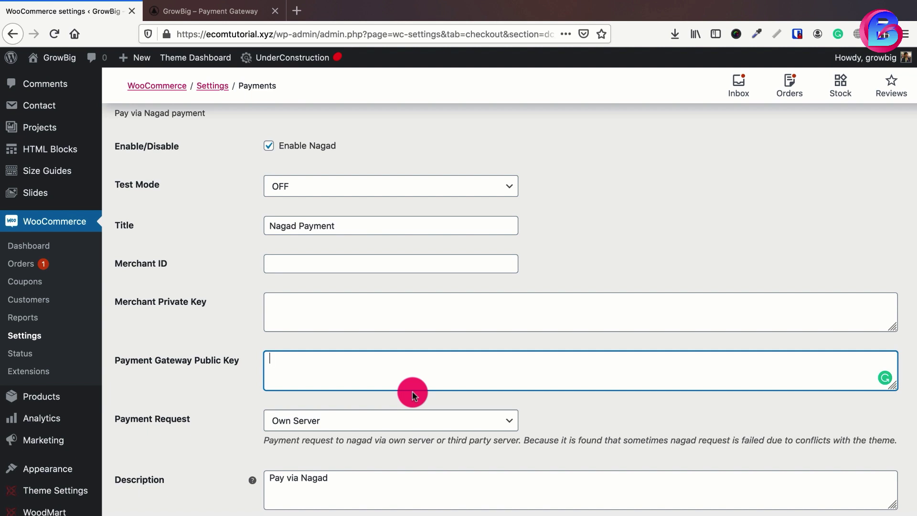
pyautogui.click(302, 181)
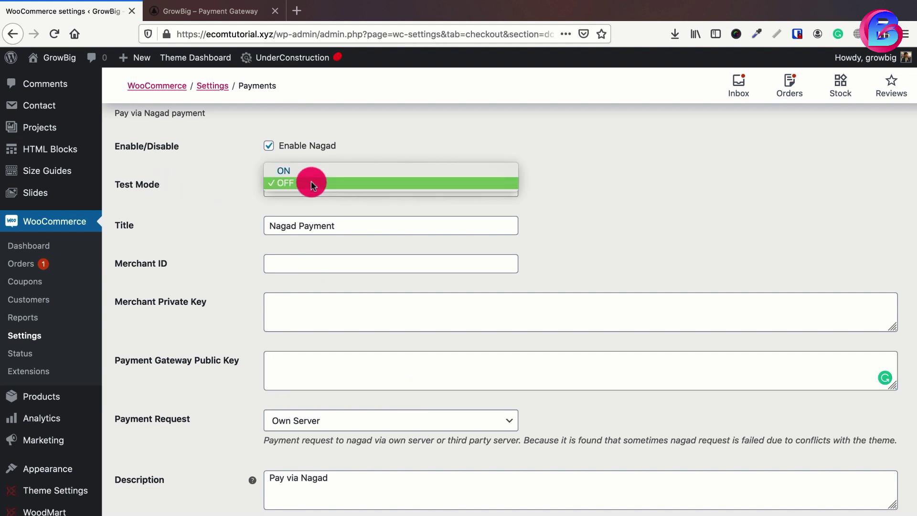
pyautogui.click(285, 171)
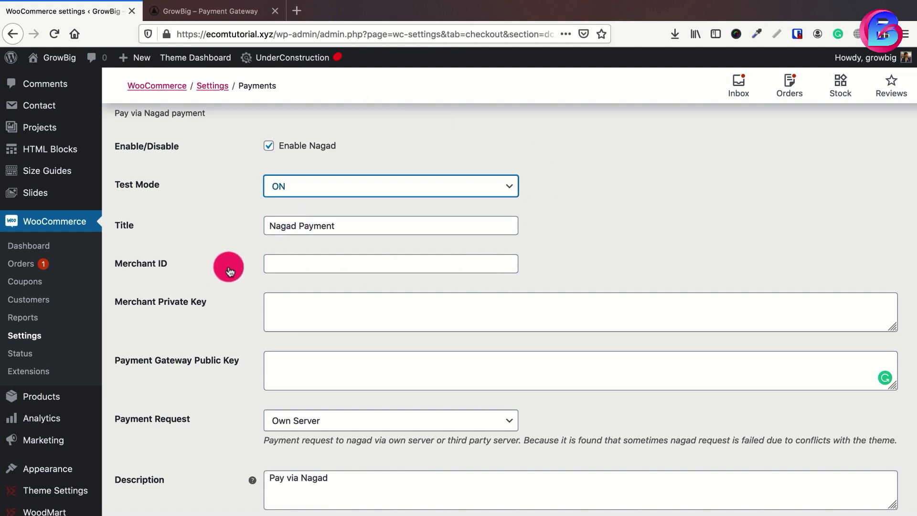
# - Enter the Nagad merchant ID, merchant private key and gateway public key, then save
pyautogui.click(311, 265)
pyautogui.write('45890ukodfgk')
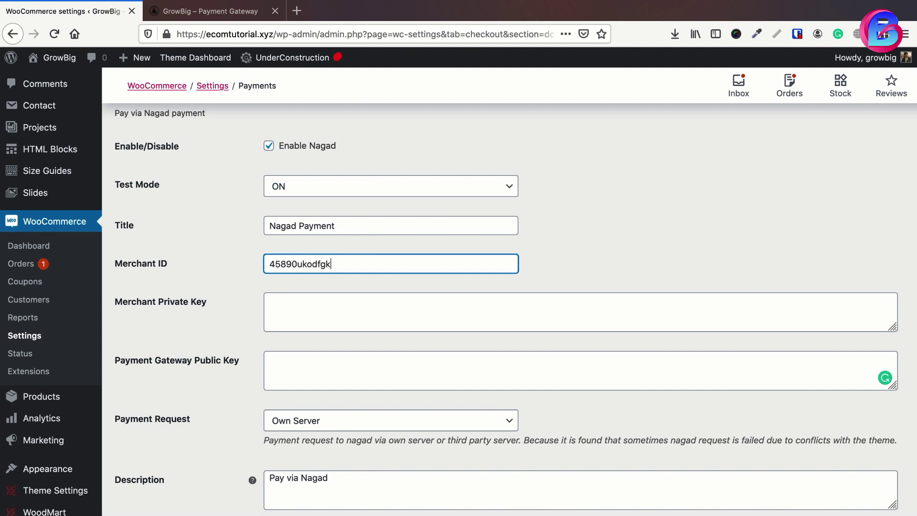
pyautogui.click(270, 299)
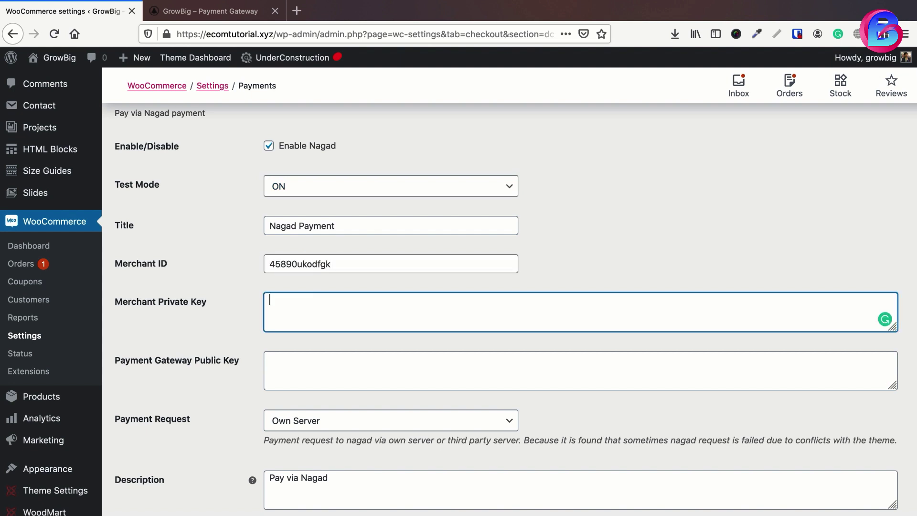
pyautogui.click(270, 358)
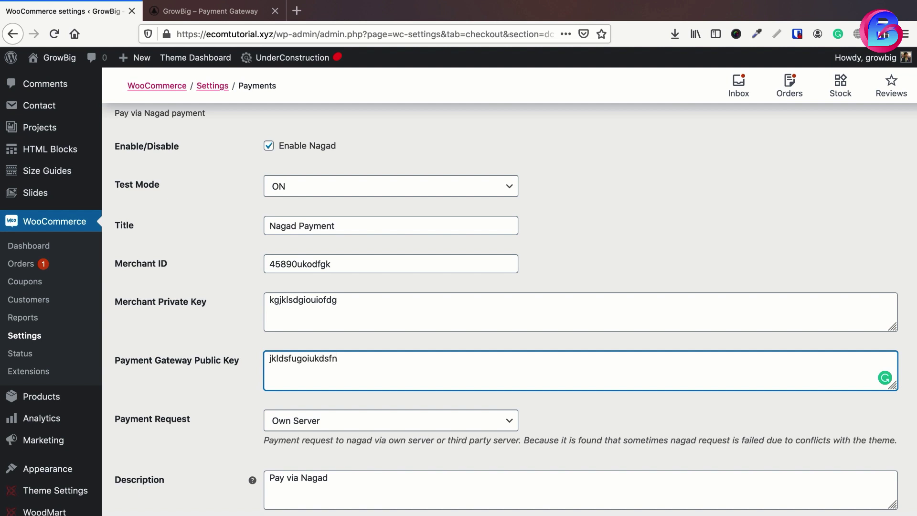
pyautogui.scroll(-5, 296, 258)
pyautogui.click(344, 364)
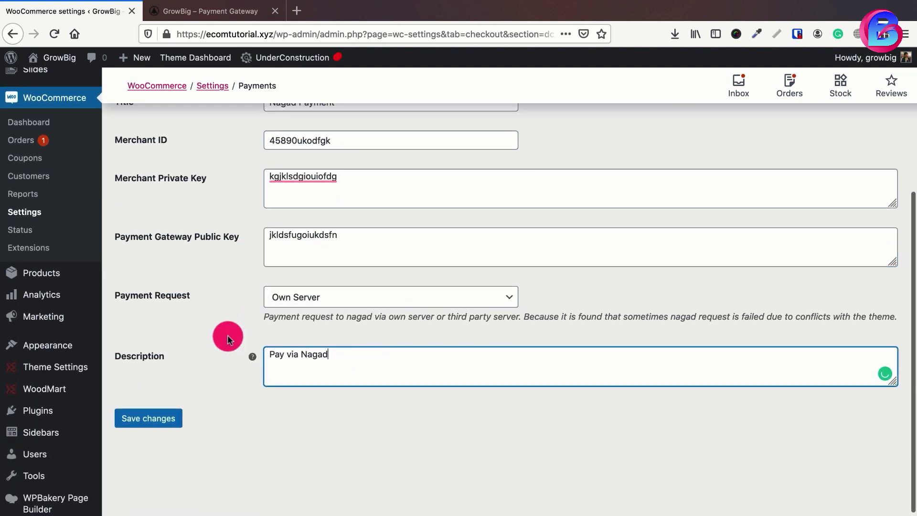
pyautogui.click(152, 420)
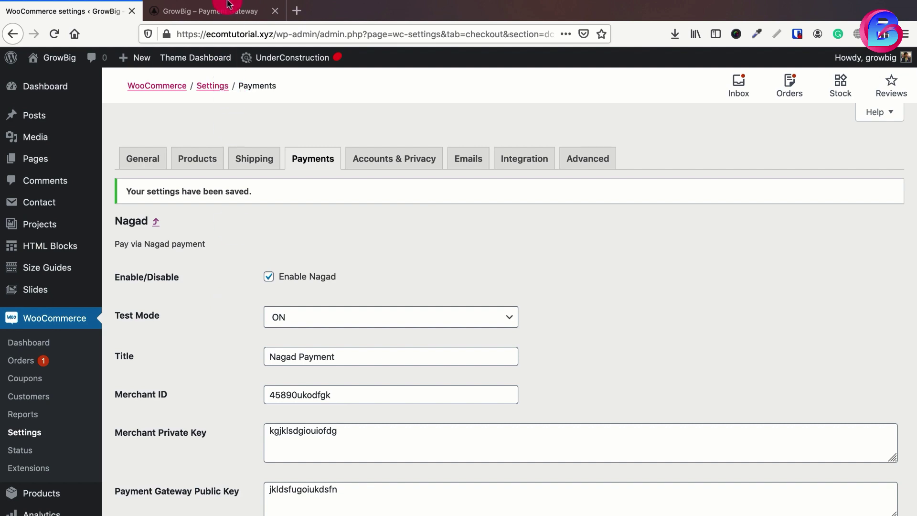
# - Reload the ShopMart storefront, add Crimson Palms Hotel (৳239) to the cart and proceed to checkout
pyautogui.click(215, 11)
pyautogui.scroll(-7, 469, 303)
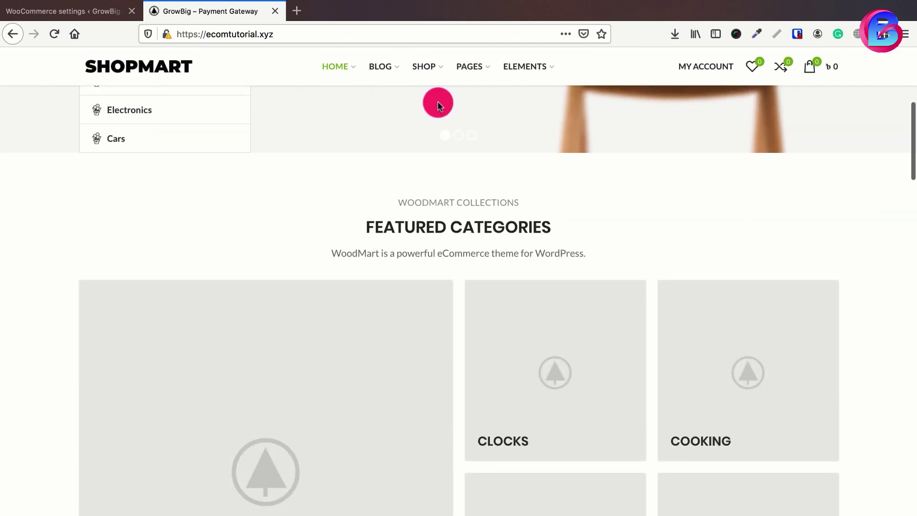
pyautogui.click(419, 32)
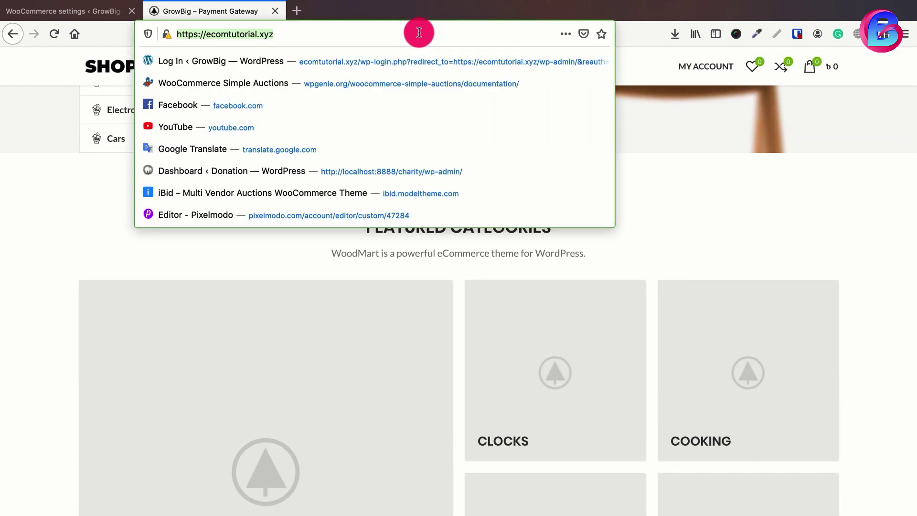
pyautogui.press('Return')
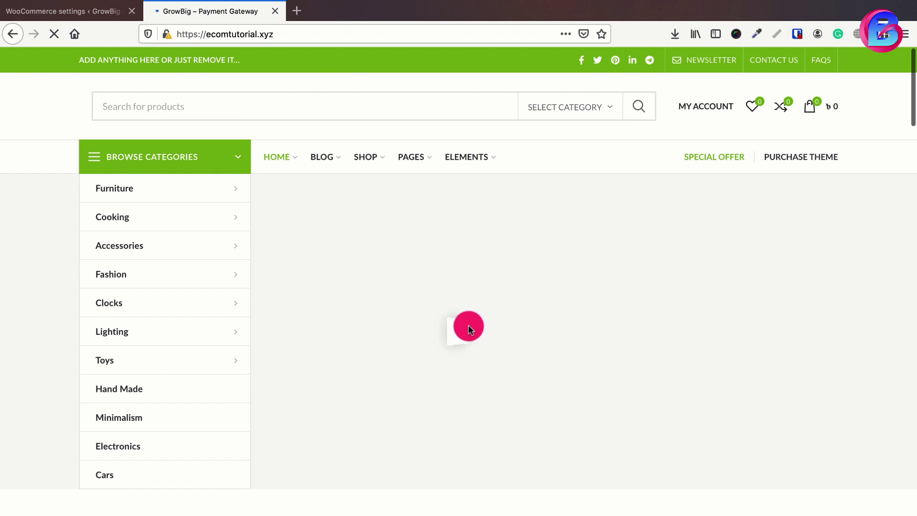
pyautogui.scroll(-10, 468, 326)
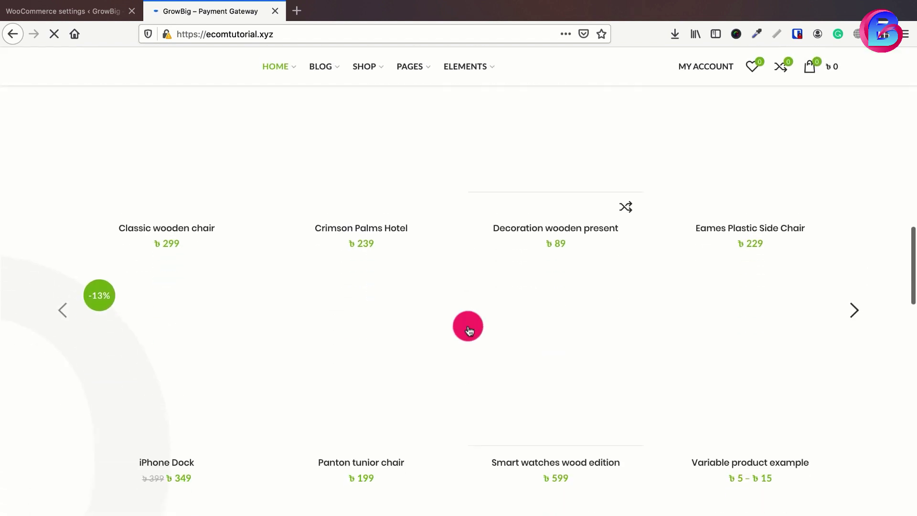
pyautogui.scroll(-1, 468, 326)
pyautogui.scroll(4, 468, 326)
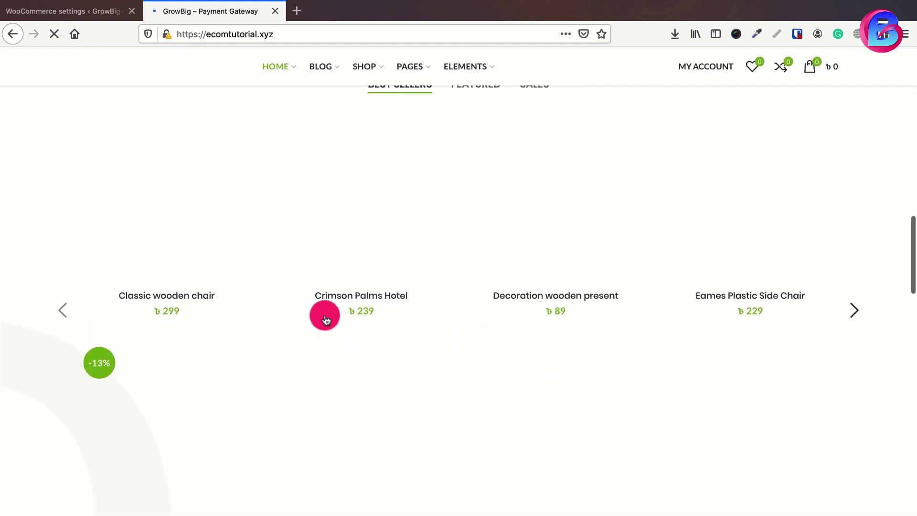
pyautogui.scroll(-1, 482, 308)
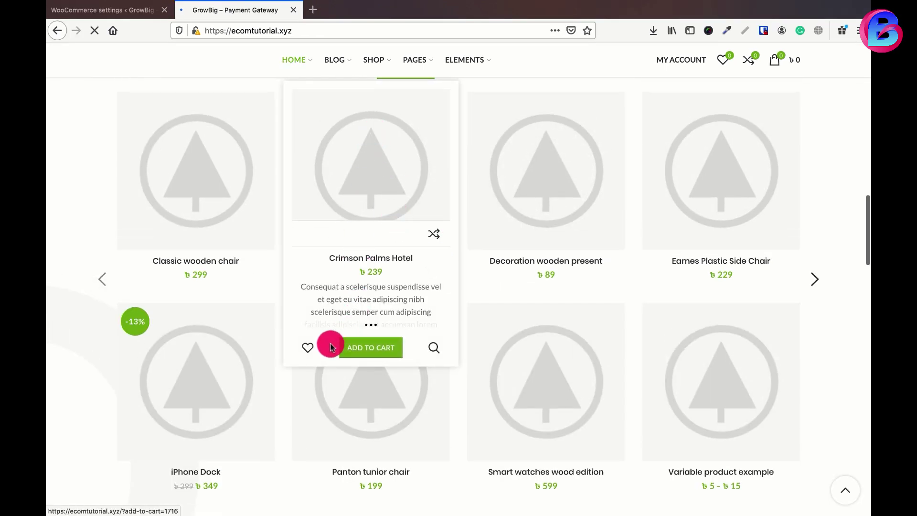
pyautogui.click(368, 350)
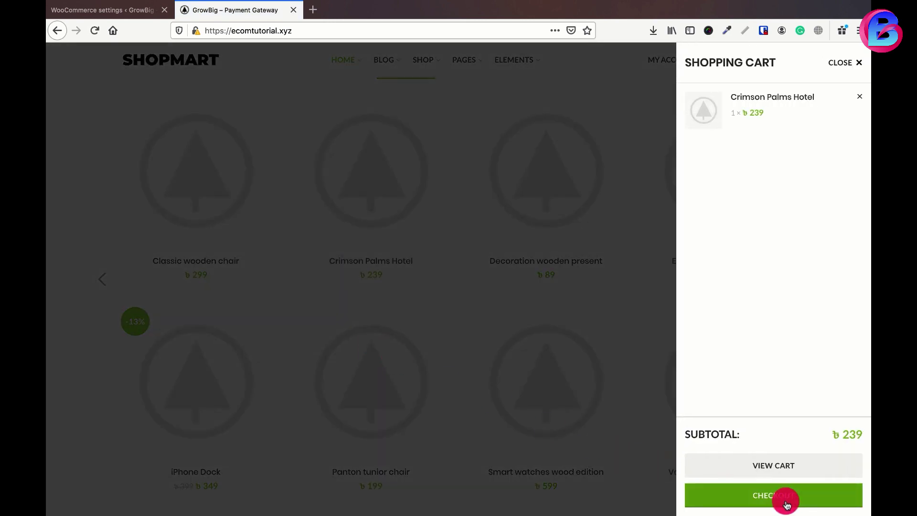
pyautogui.click(786, 501)
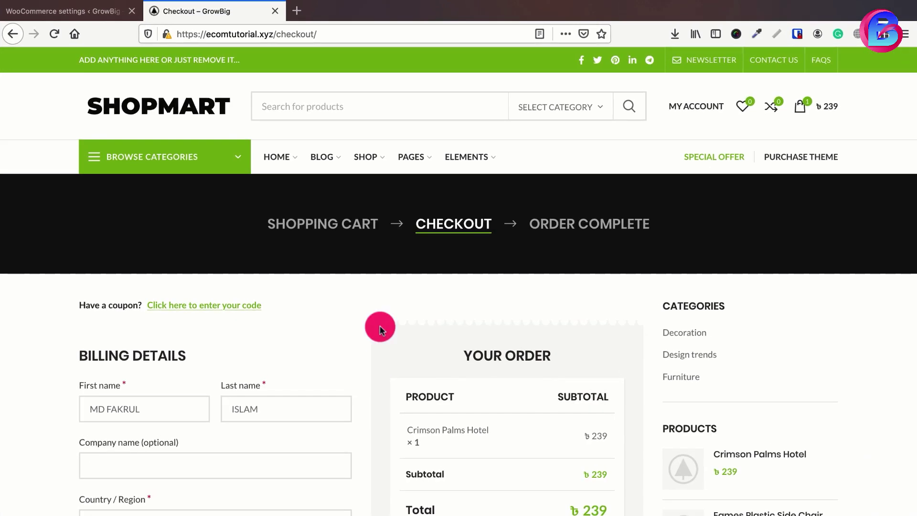
# - Place the order with bKash Payment selected, producing the incorrect server response warning
pyautogui.scroll(-8, 379, 325)
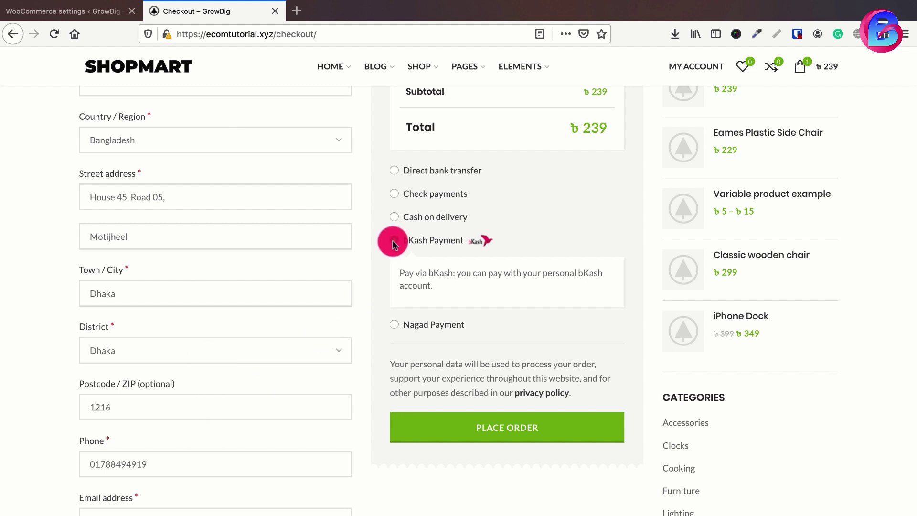
pyautogui.click(502, 432)
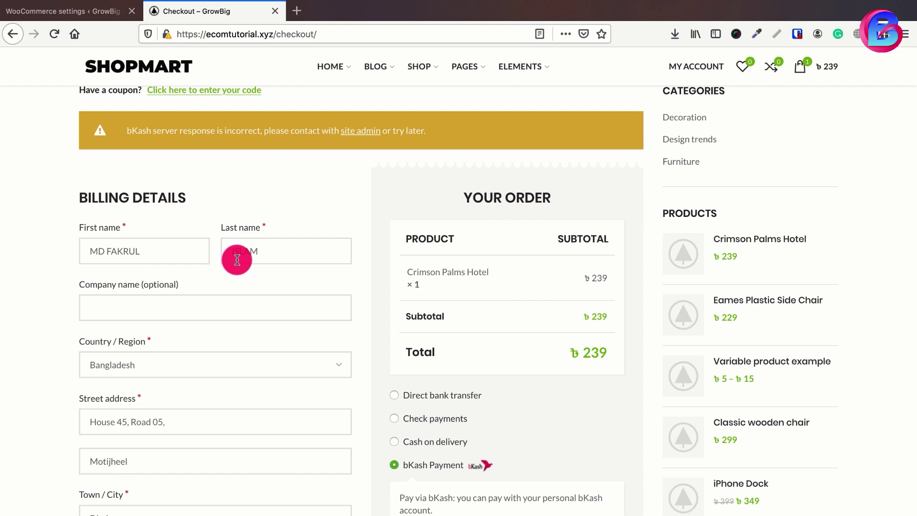
# - Place the Crimson Palms Hotel order with Nagad Payment and review the ৳239 pay-for-order page
pyautogui.scroll(-5, 387, 239)
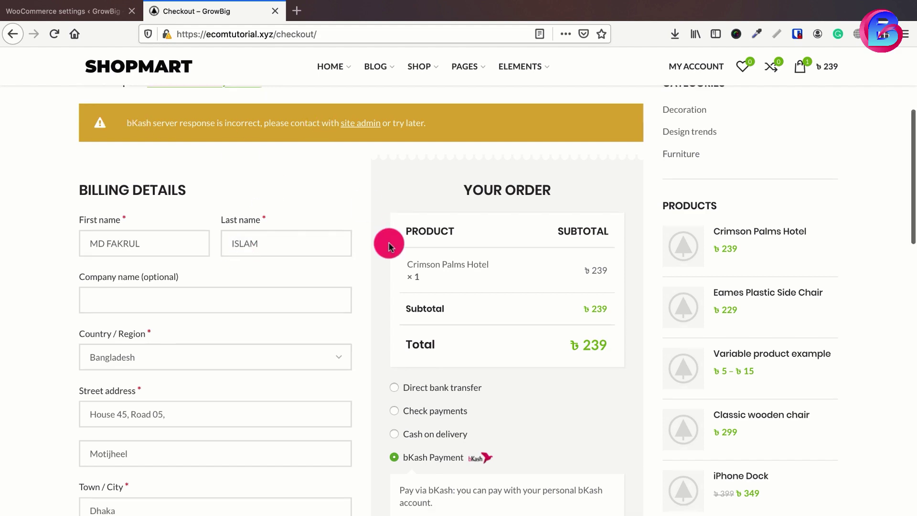
pyautogui.click(394, 322)
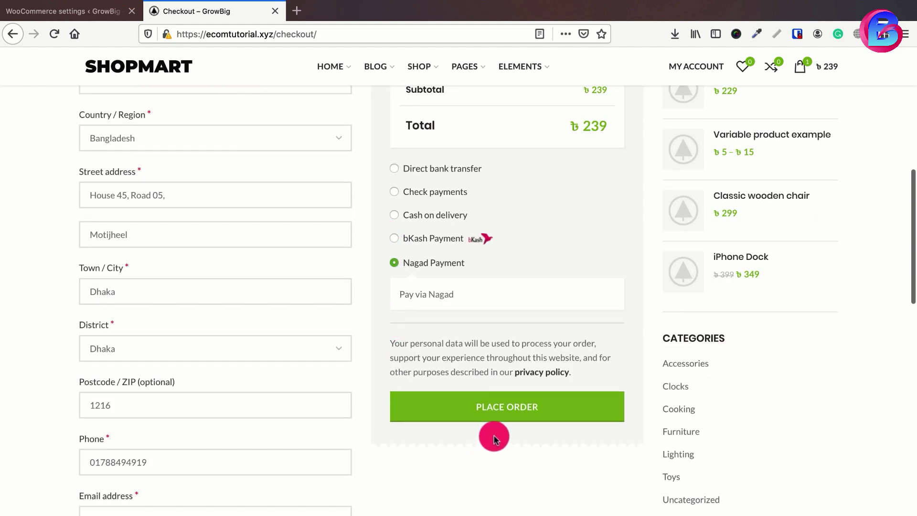
pyautogui.click(497, 411)
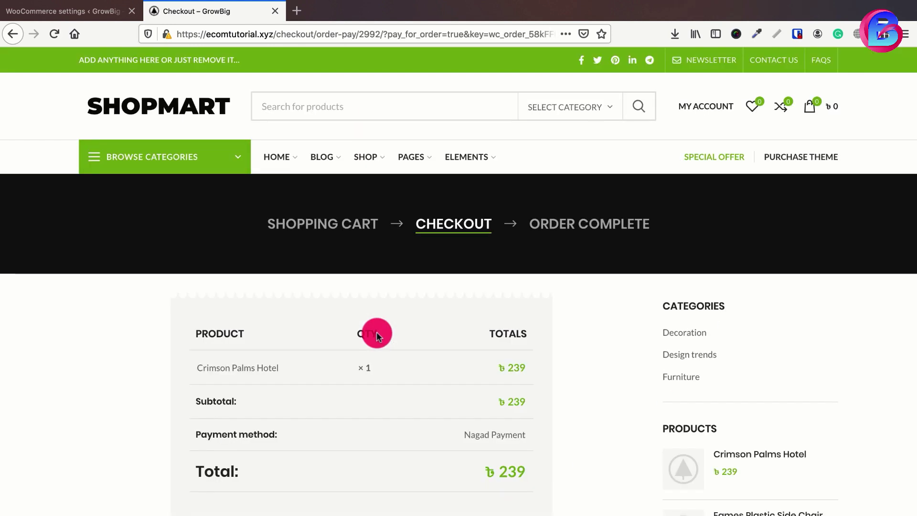
pyautogui.scroll(-5, 377, 334)
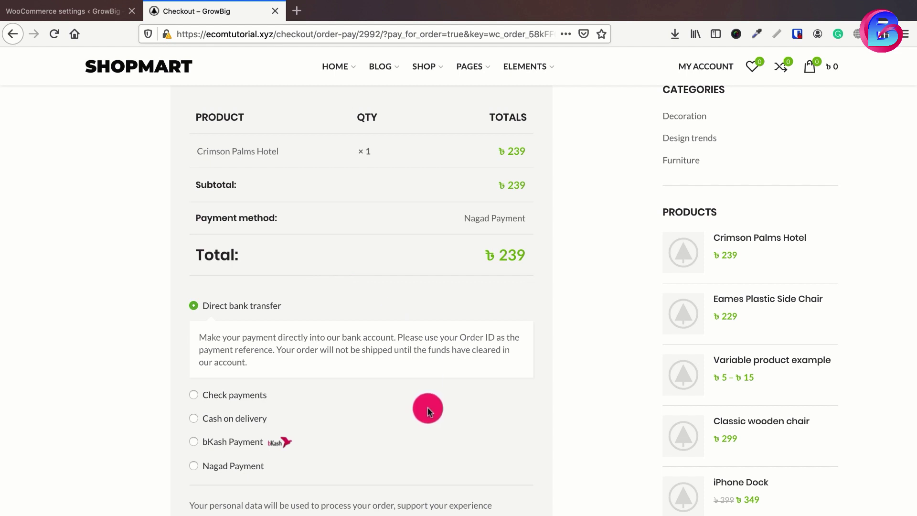
pyautogui.click(62, 11)
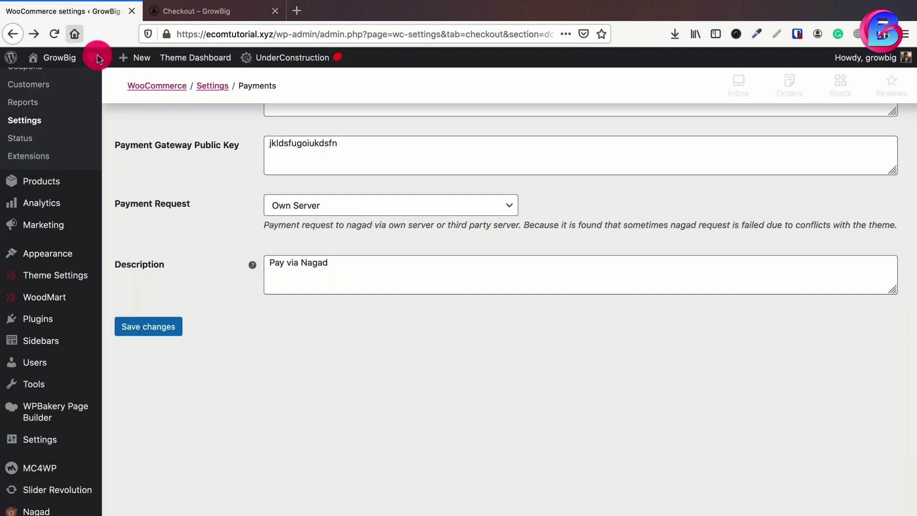
# - Switch the Nagad gateway's Test Mode to OFF and save the settings
pyautogui.scroll(5, 241, 353)
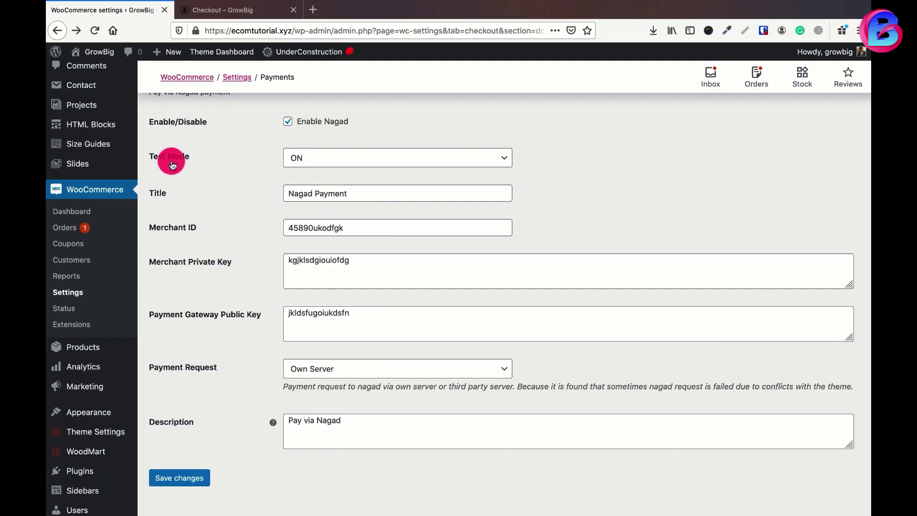
pyautogui.click(312, 158)
pyautogui.click(320, 167)
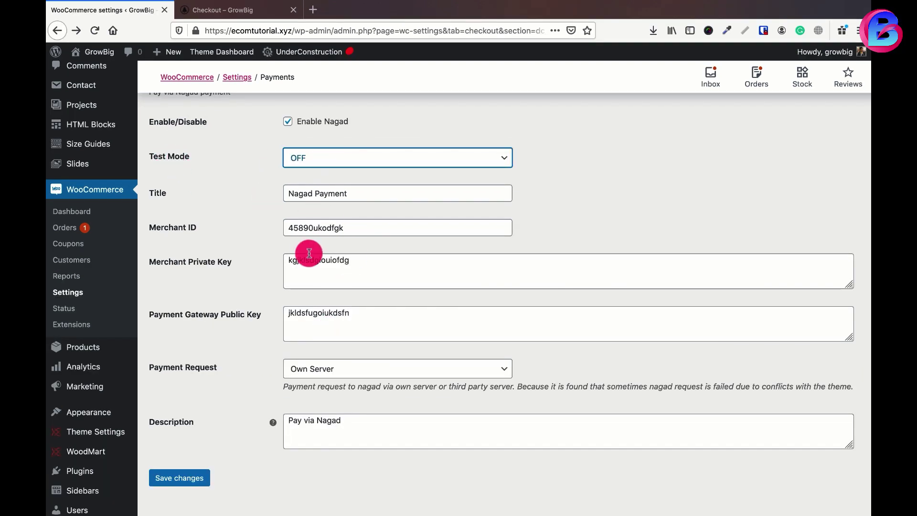
pyautogui.click(189, 476)
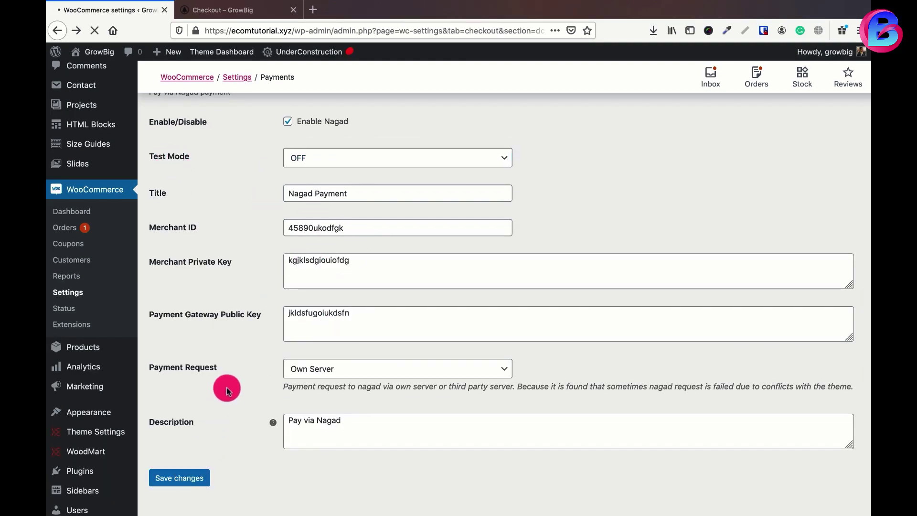
pyautogui.scroll(-6, 228, 496)
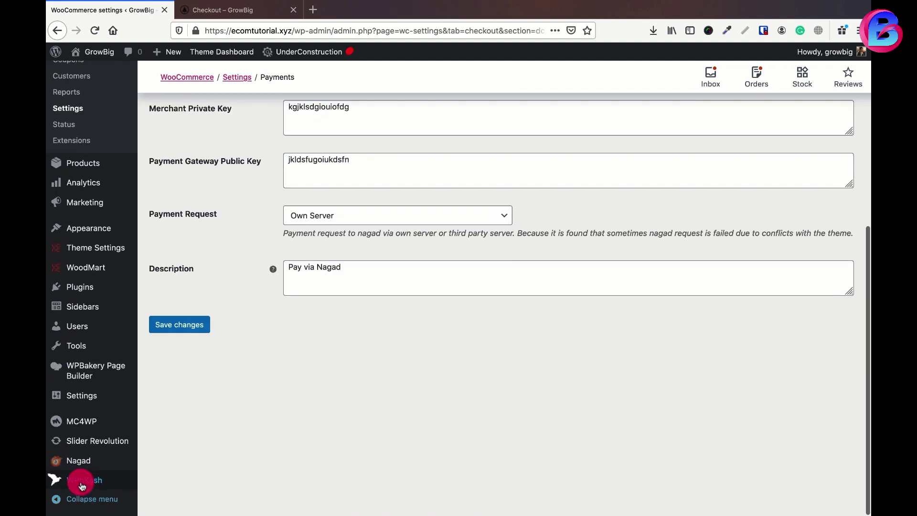
# - Uncheck Enable Test Mode in WPbKash Settings and save the changes
pyautogui.moveTo(138, 476)
pyautogui.click(149, 457)
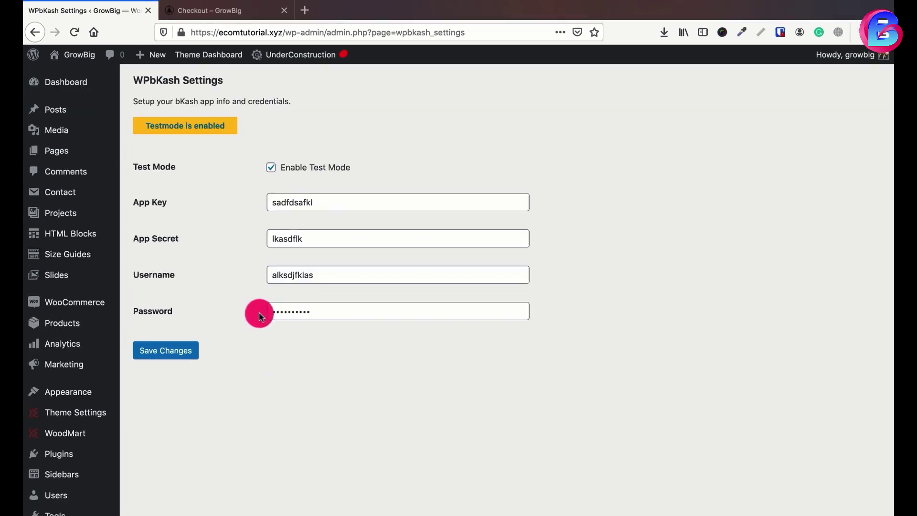
pyautogui.click(260, 176)
pyautogui.click(148, 369)
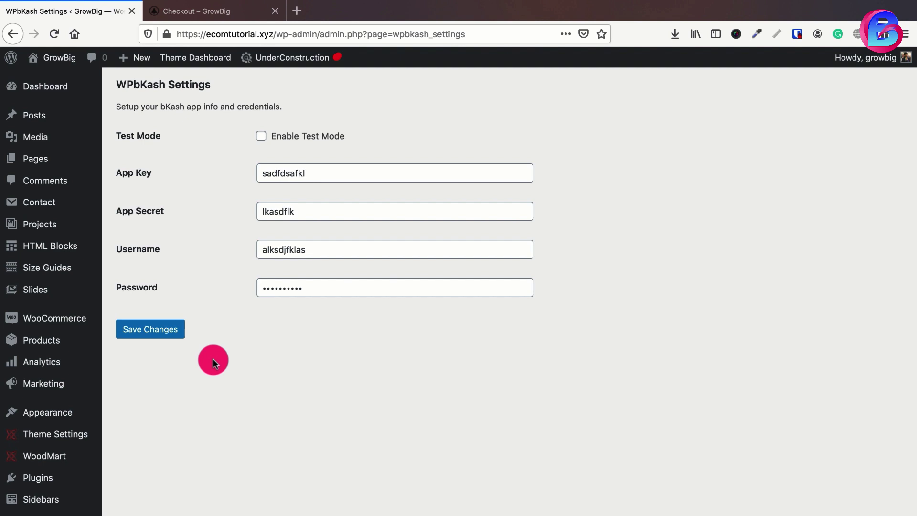
# - Glance at the storefront checkout, then return to the WPbKash settings page
pyautogui.click(215, 10)
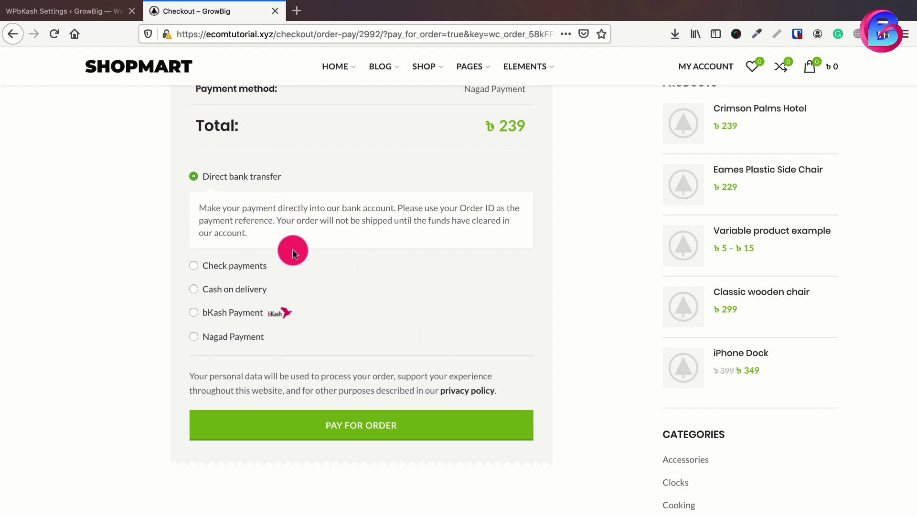
pyautogui.click(45, 10)
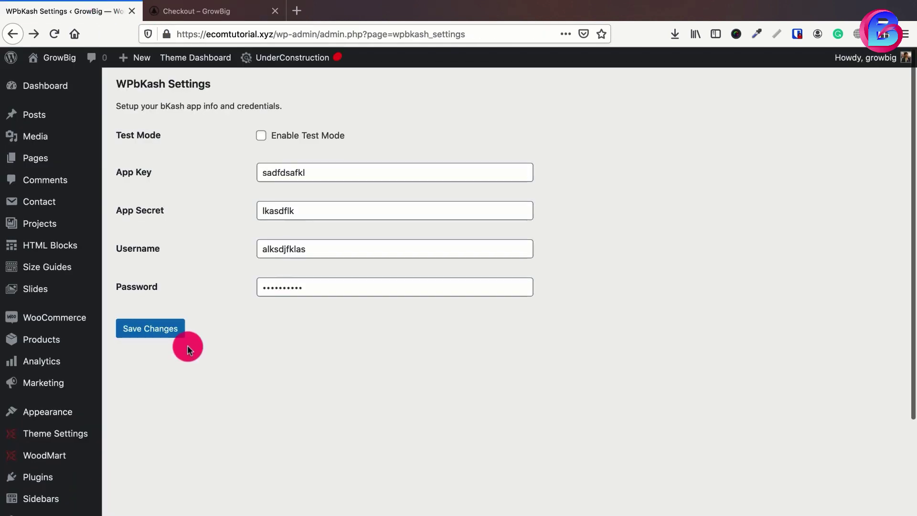
pyautogui.scroll(-5, 187, 334)
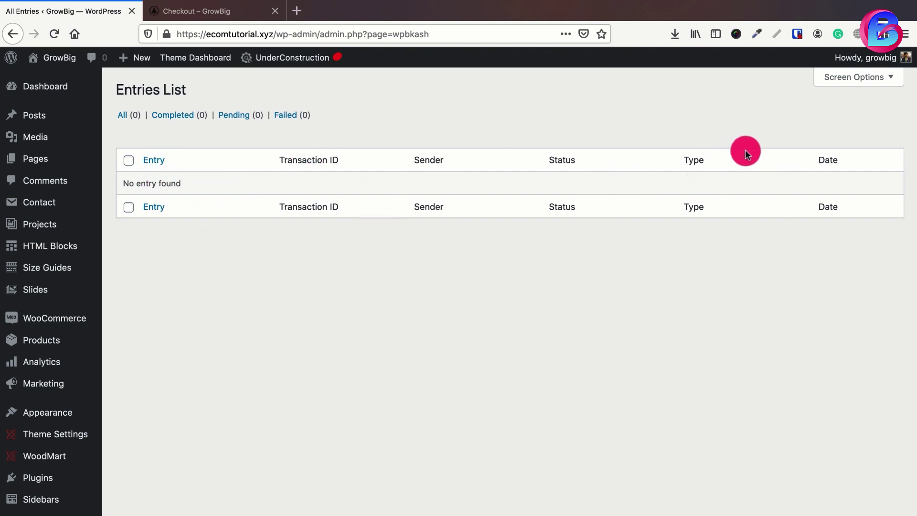
# - Open the Nagad Payments List from the admin sidebar, which shows no payments
pyautogui.scroll(-5, 523, 142)
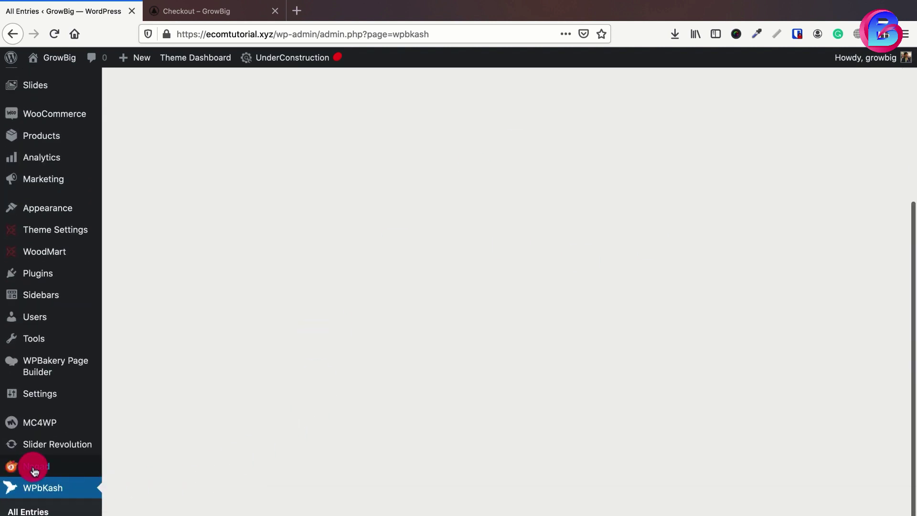
pyautogui.click(34, 470)
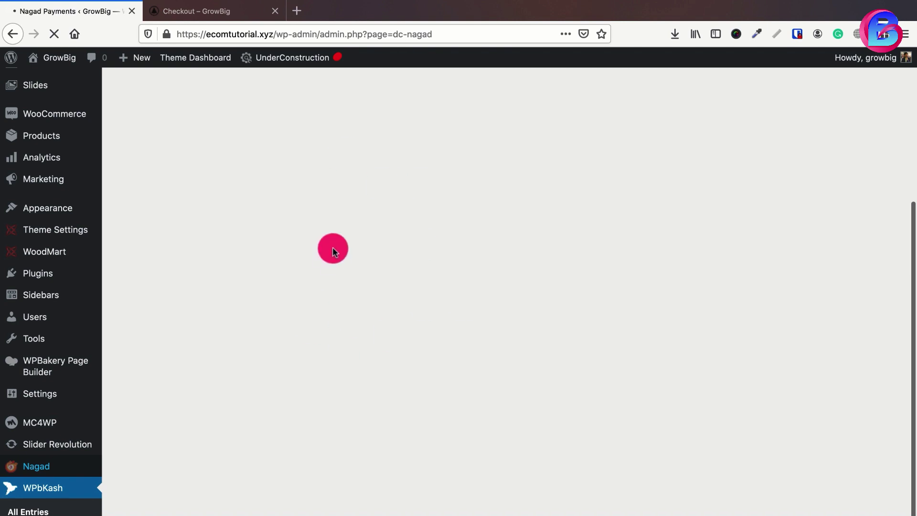